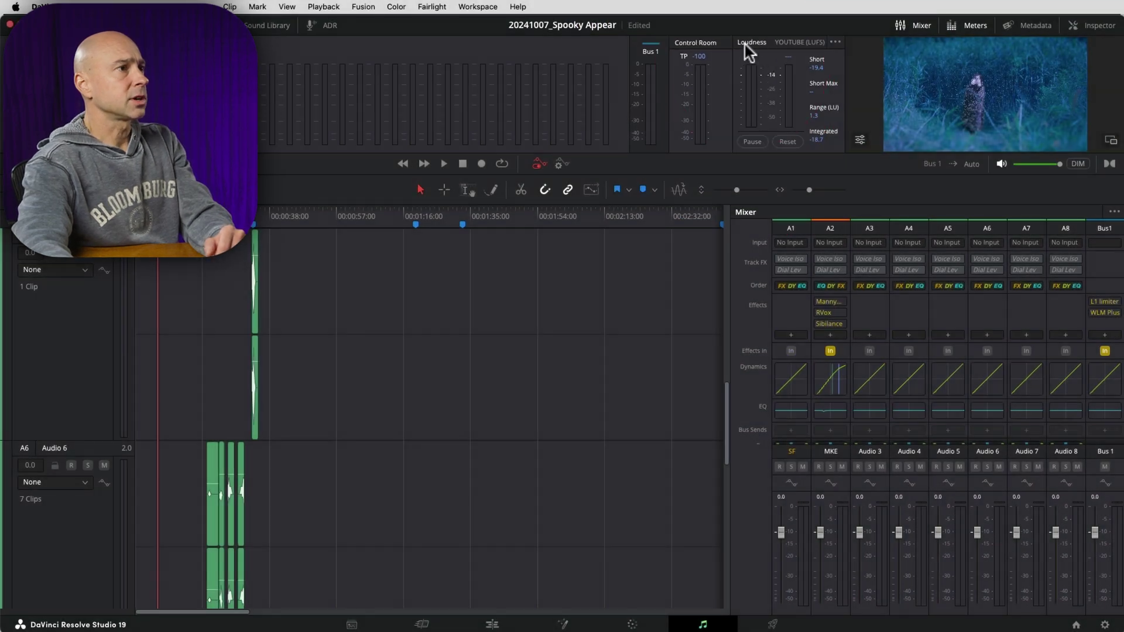
- Set the loudness meter to the YOUTUBE standard with its -14 LUFS target, then return the playhead to the start
left_click(744, 45)
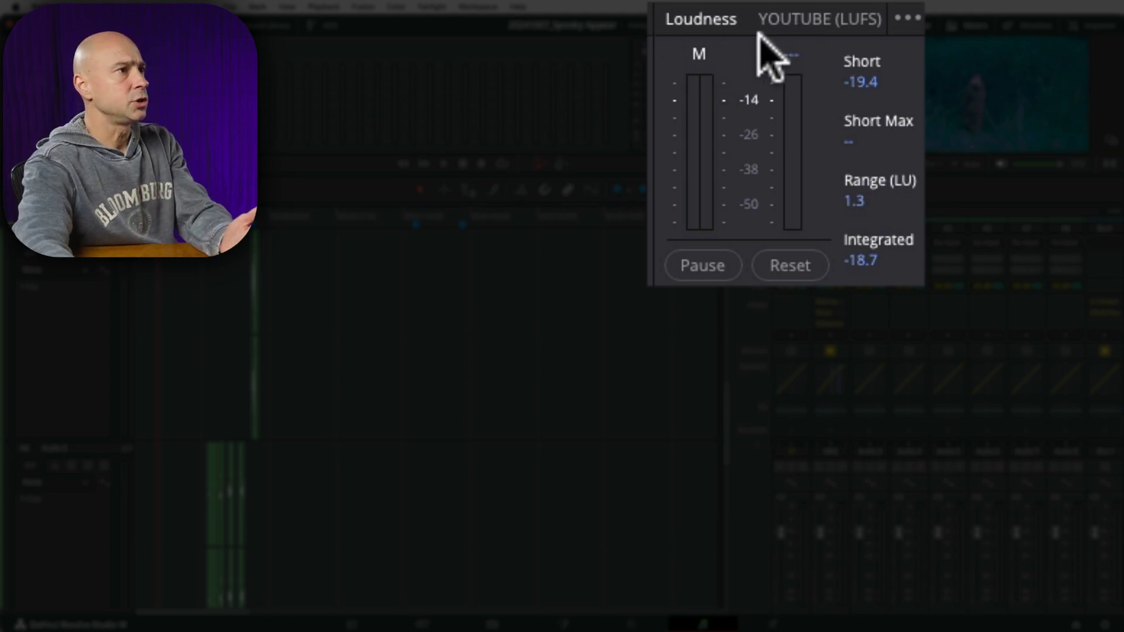
left_click(792, 30)
left_click(906, 18)
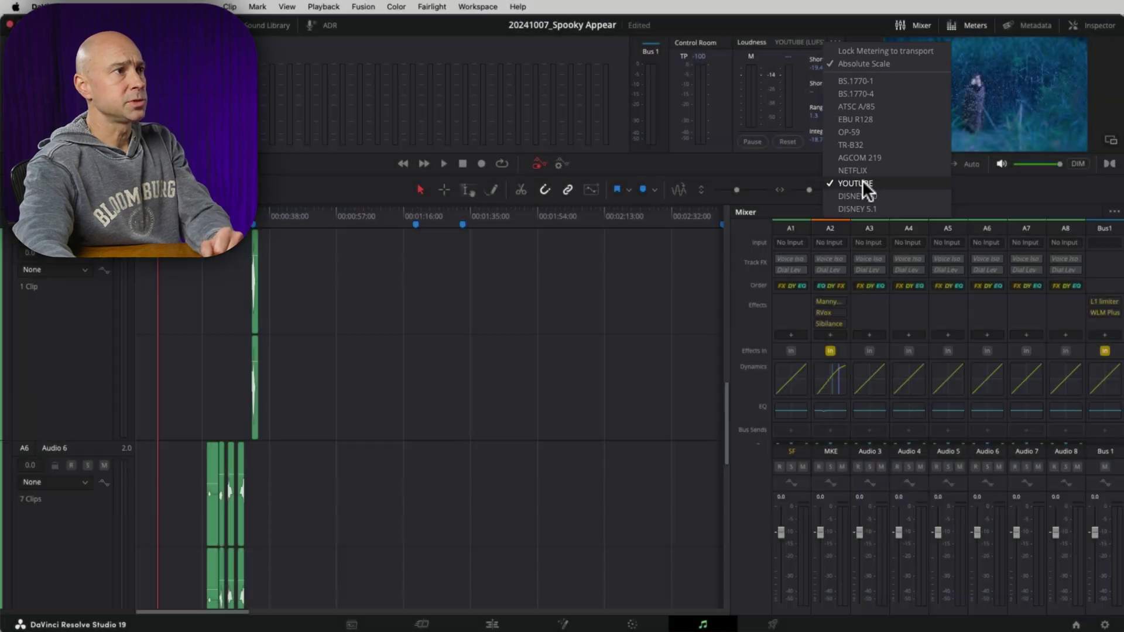
left_click(863, 177)
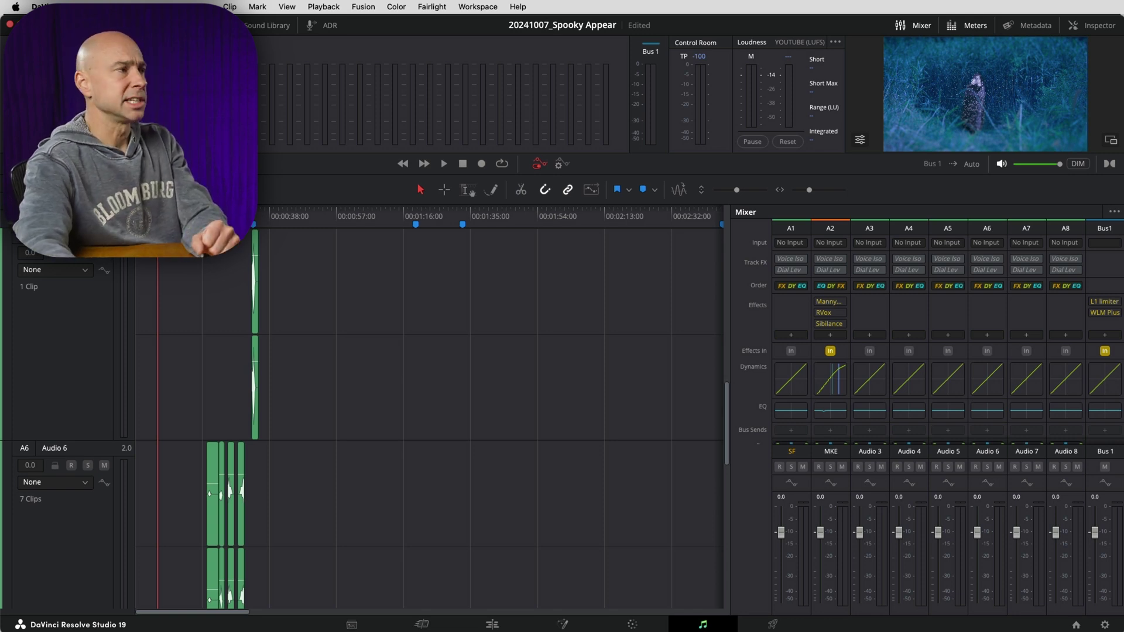
key("Home")
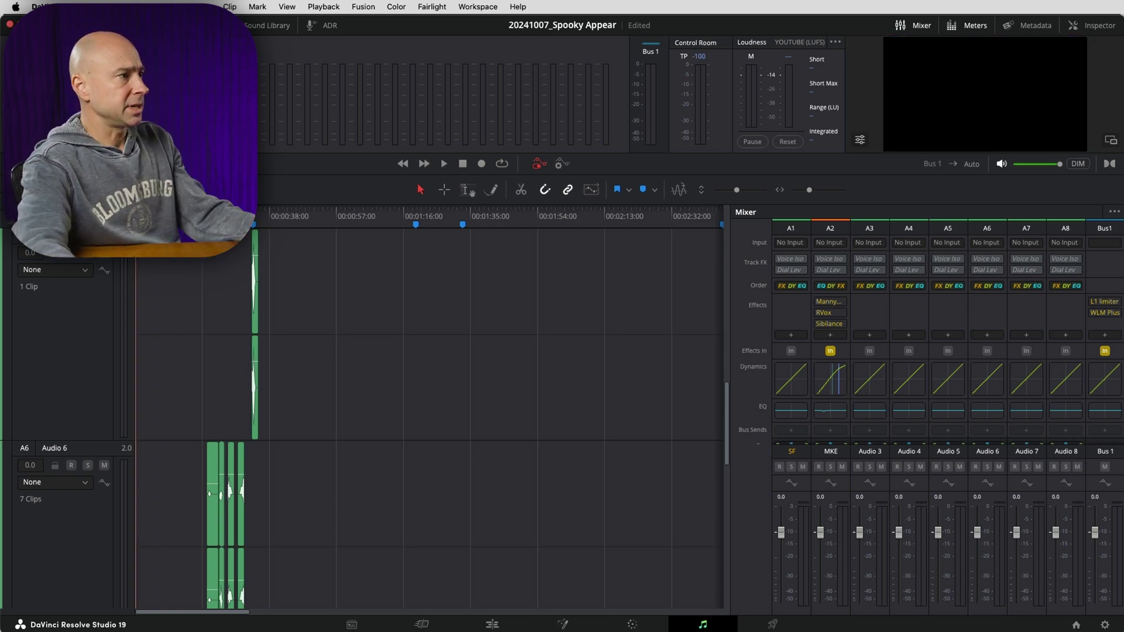
- Reveal the Bus 1 track and enlarge its height until the Loudness History option shows
scroll(333, 397, "down", 5)
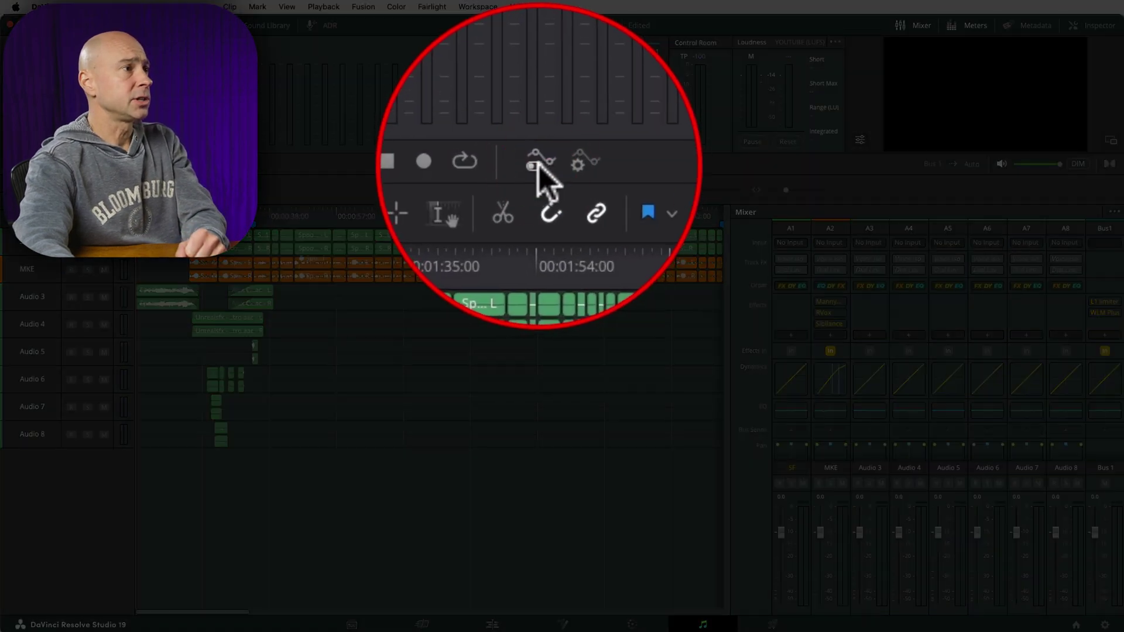
left_click(537, 165)
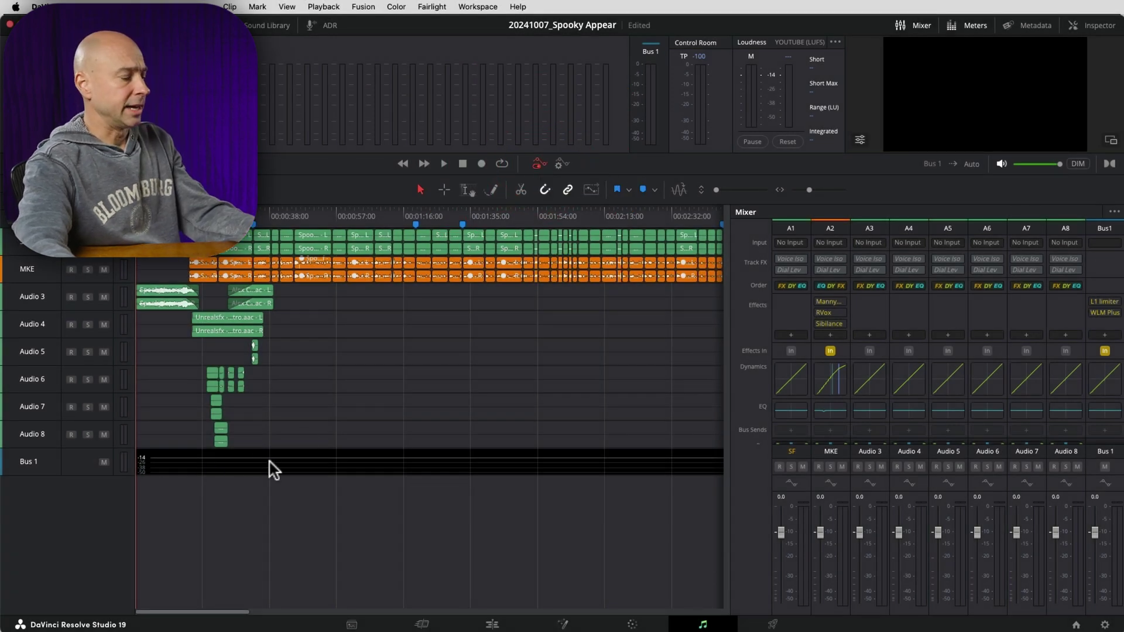
scroll(291, 468, "up", 5)
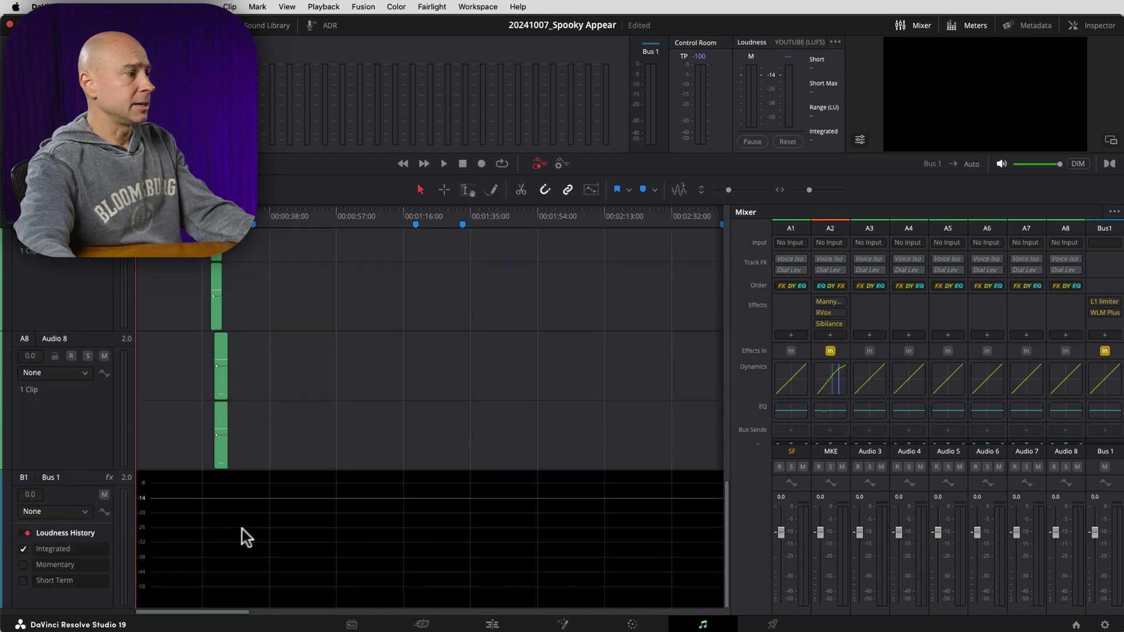
scroll(242, 530, "up", 3)
scroll(240, 507, "down", 3)
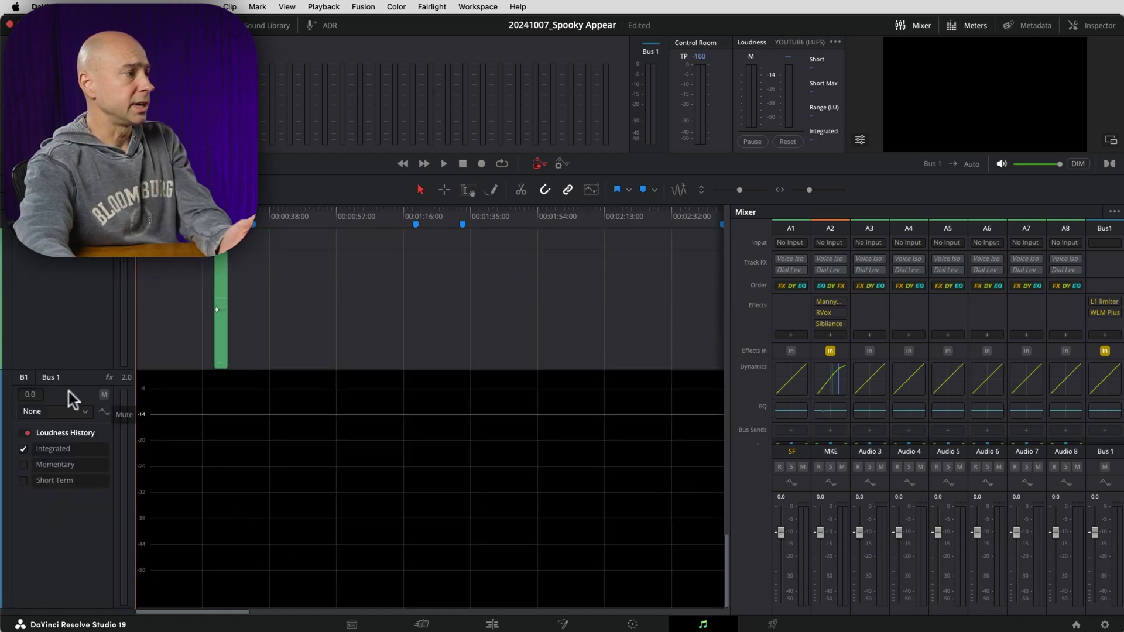
left_click_drag(93, 607, 94, 500)
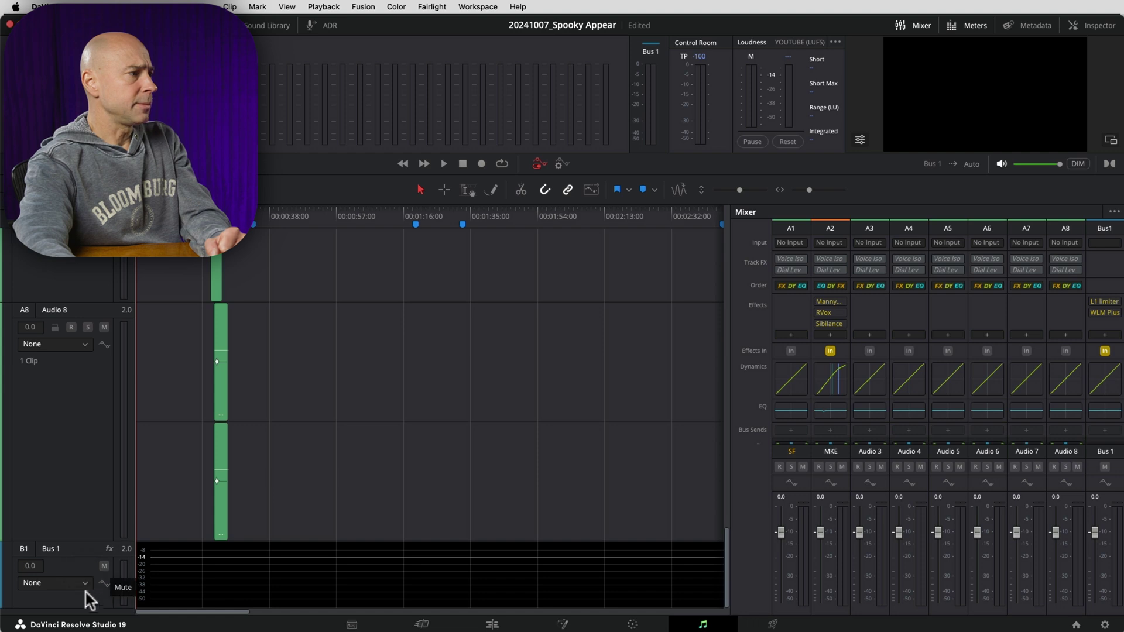
left_click_drag(82, 607, 82, 617)
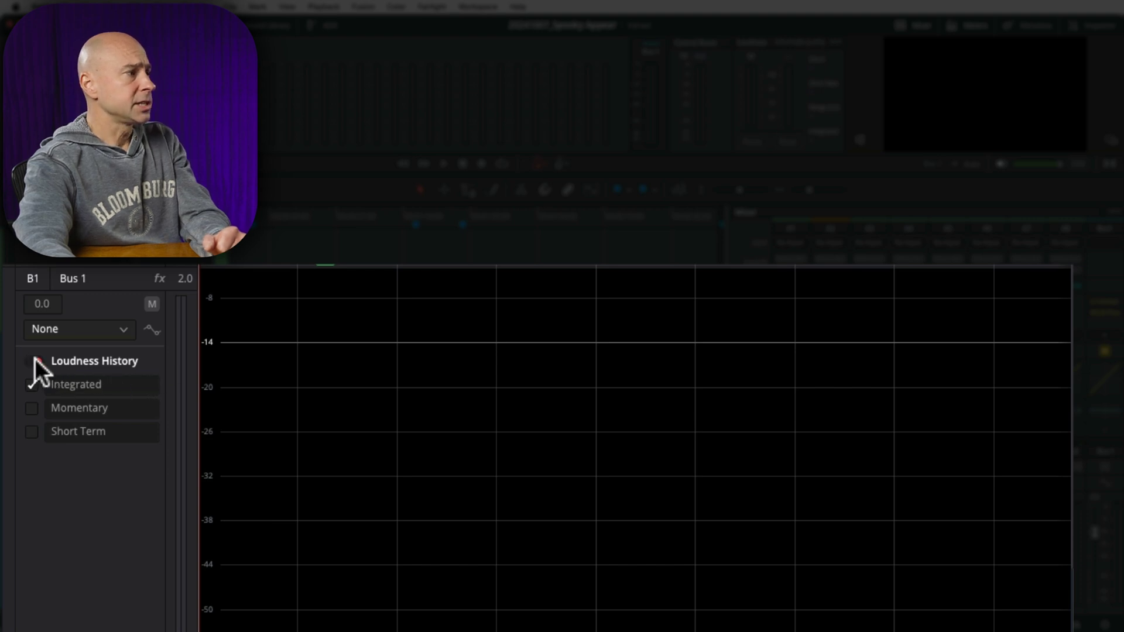
left_click(34, 359)
- Turn on Loudness History on the Bus 1 track header
left_click(37, 364)
left_click(33, 368)
left_click(34, 367)
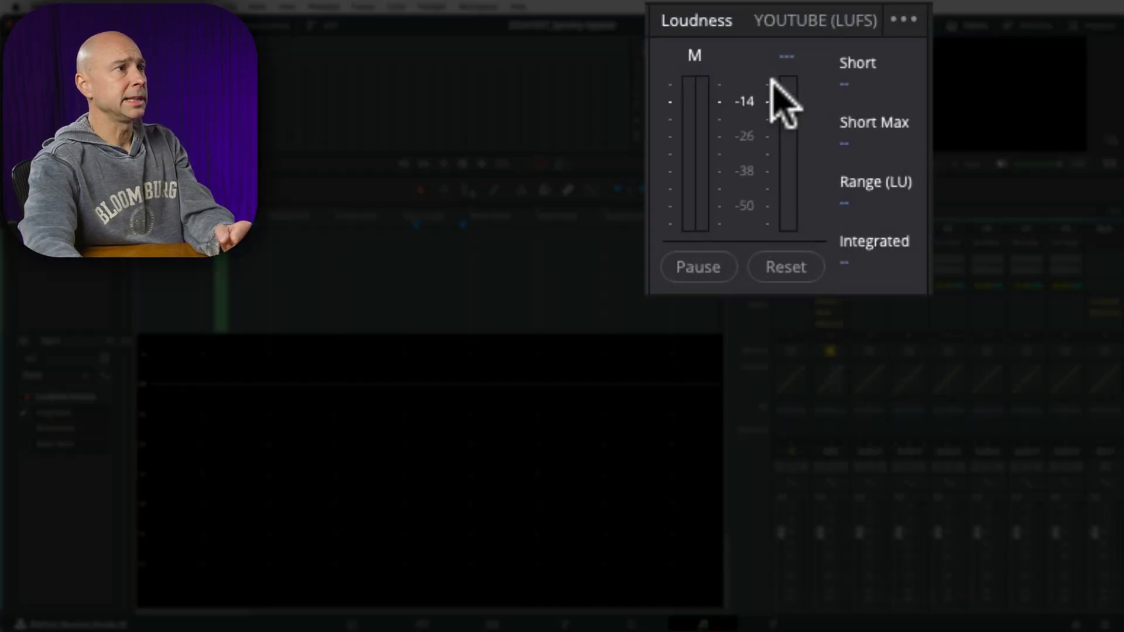
- Reset the Loudness meter readings and restart metering
left_click(766, 48)
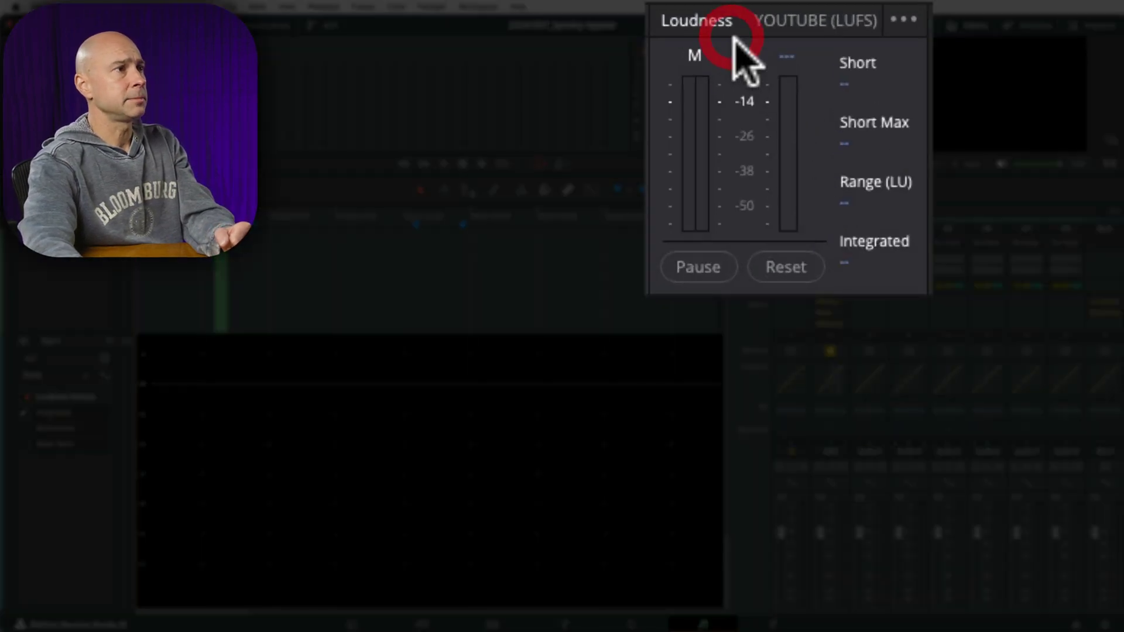
left_click(783, 268)
left_click(700, 269)
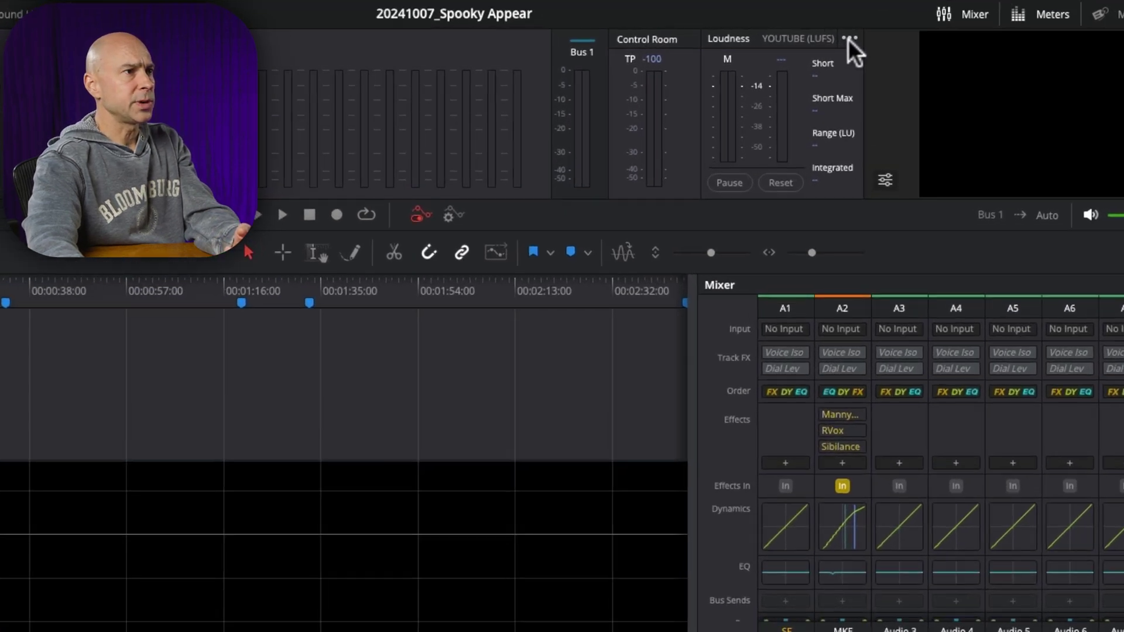
- Keep the loudness graph on the Absolute LUFS scale with -14 marked, and mute monitoring
left_click(835, 41)
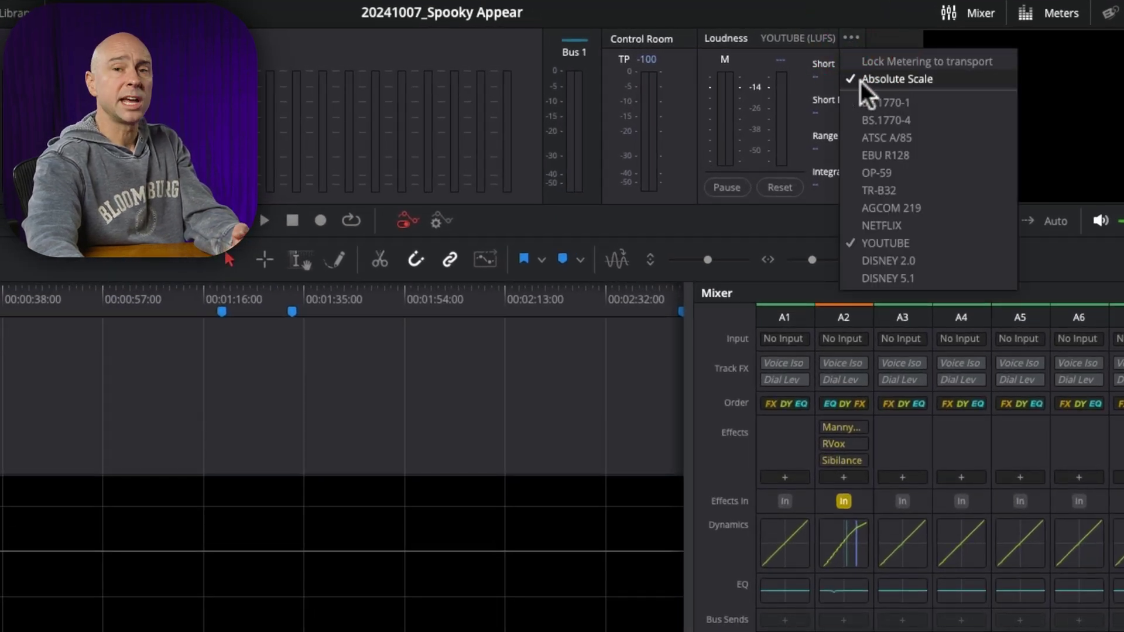
left_click(271, 406)
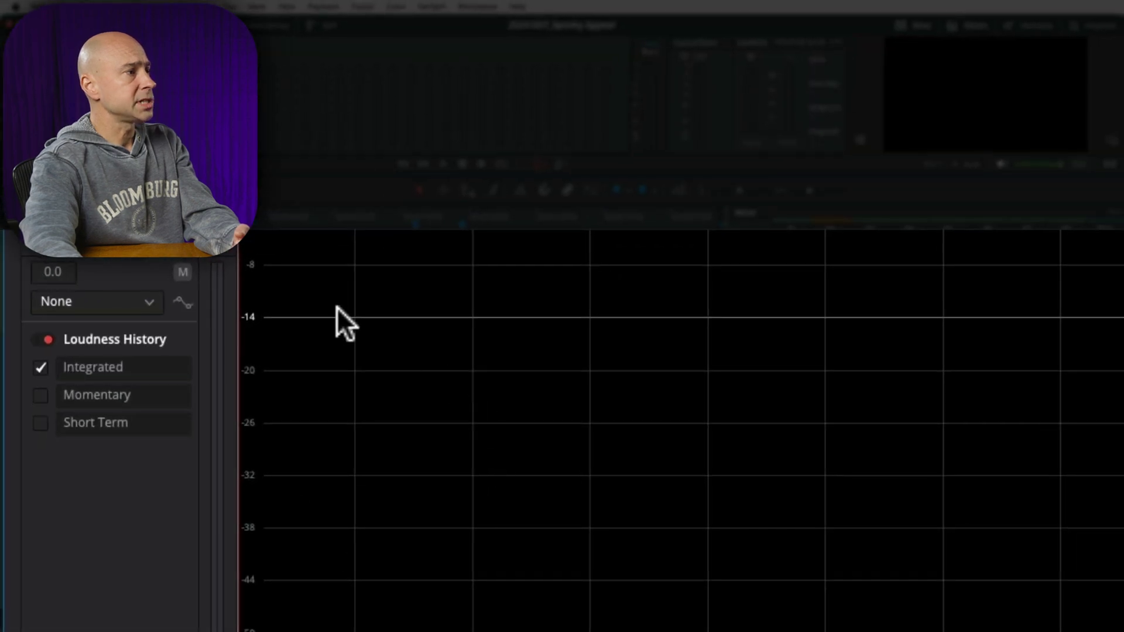
left_click(262, 321)
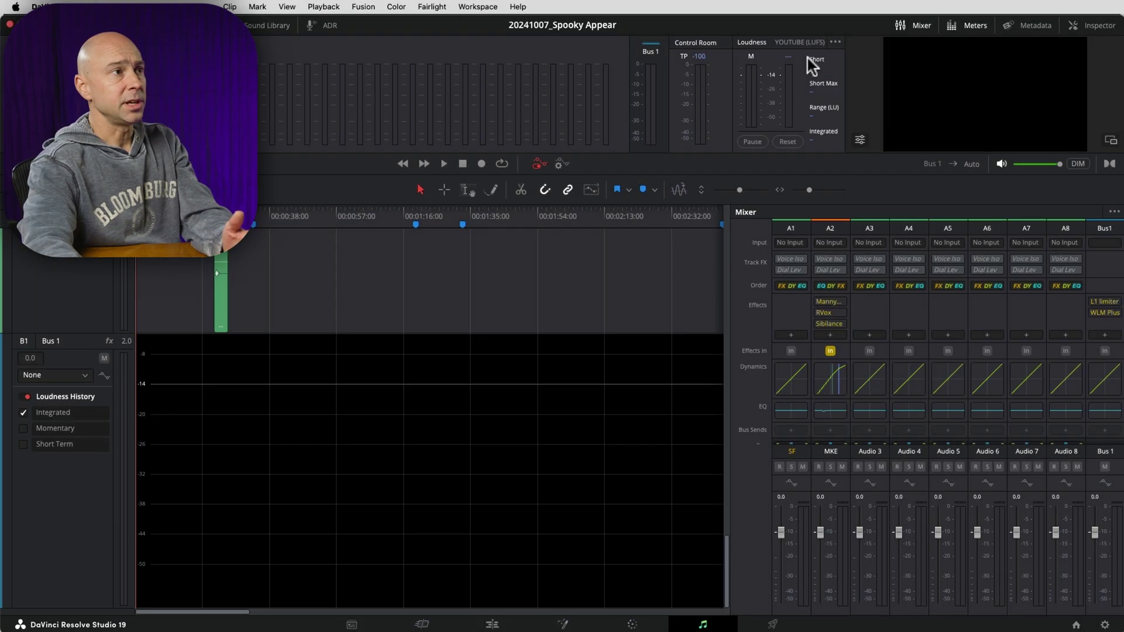
left_click(835, 42)
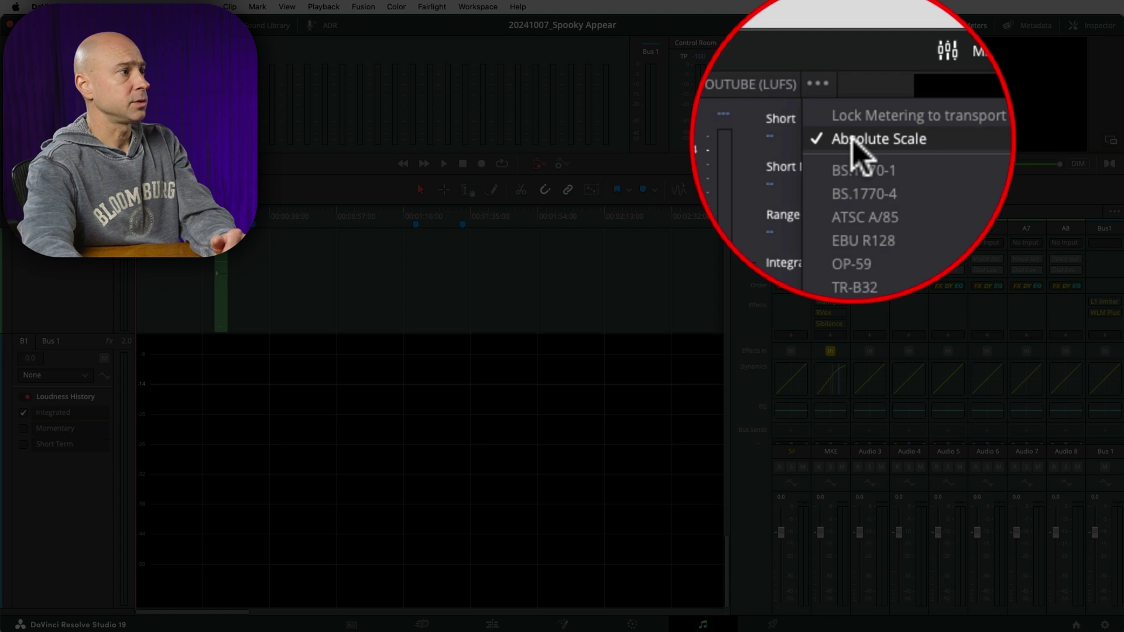
left_click(856, 70)
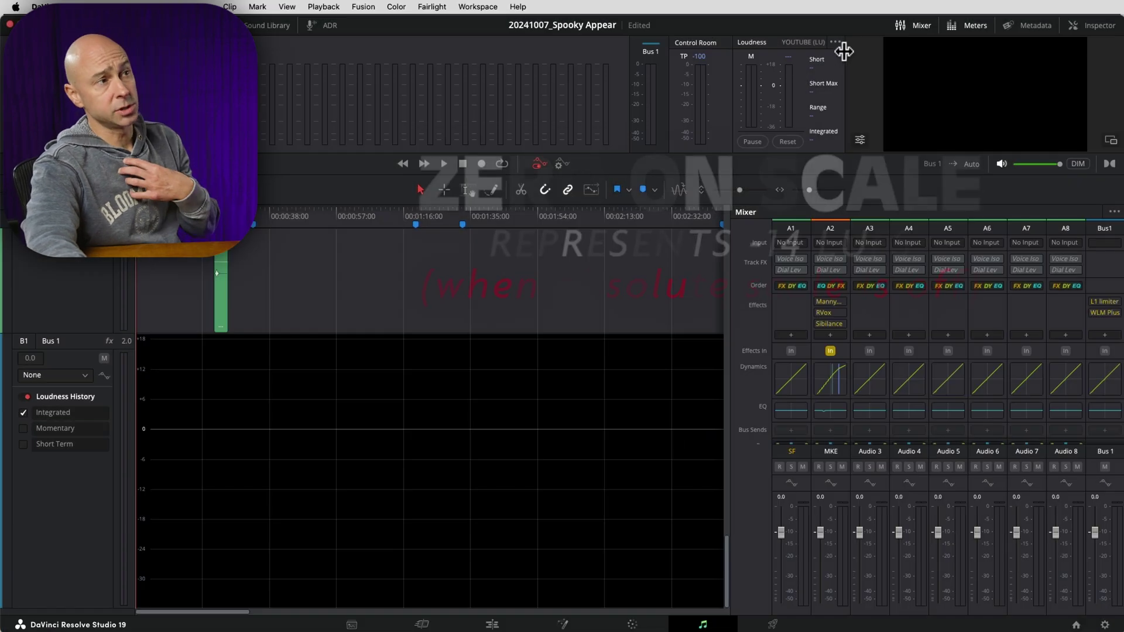
left_click(834, 43)
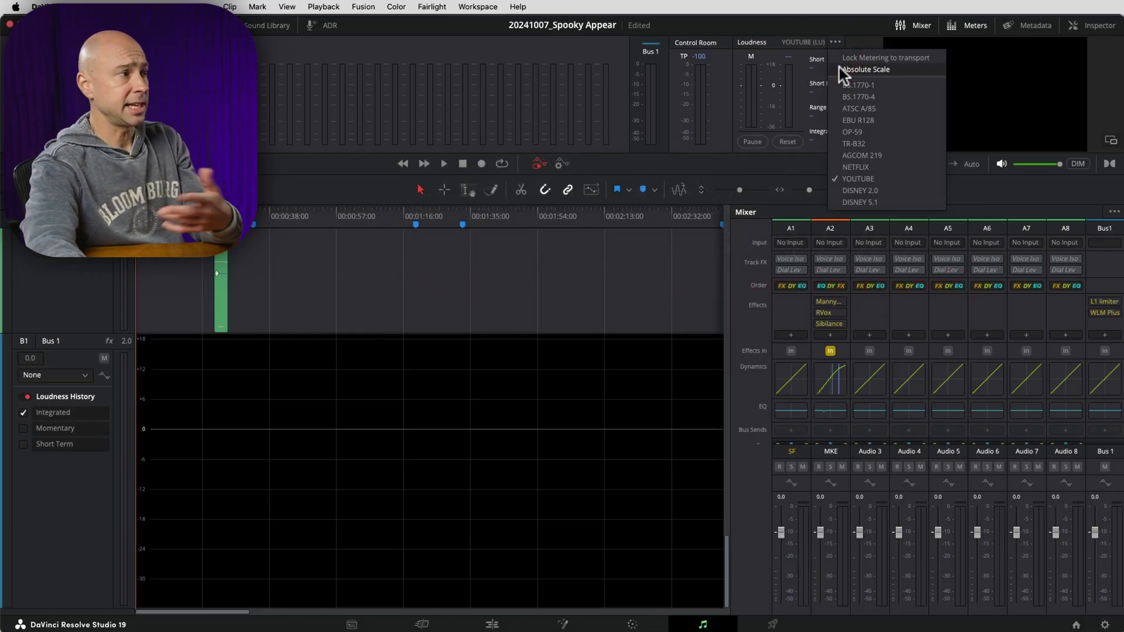
left_click(838, 68)
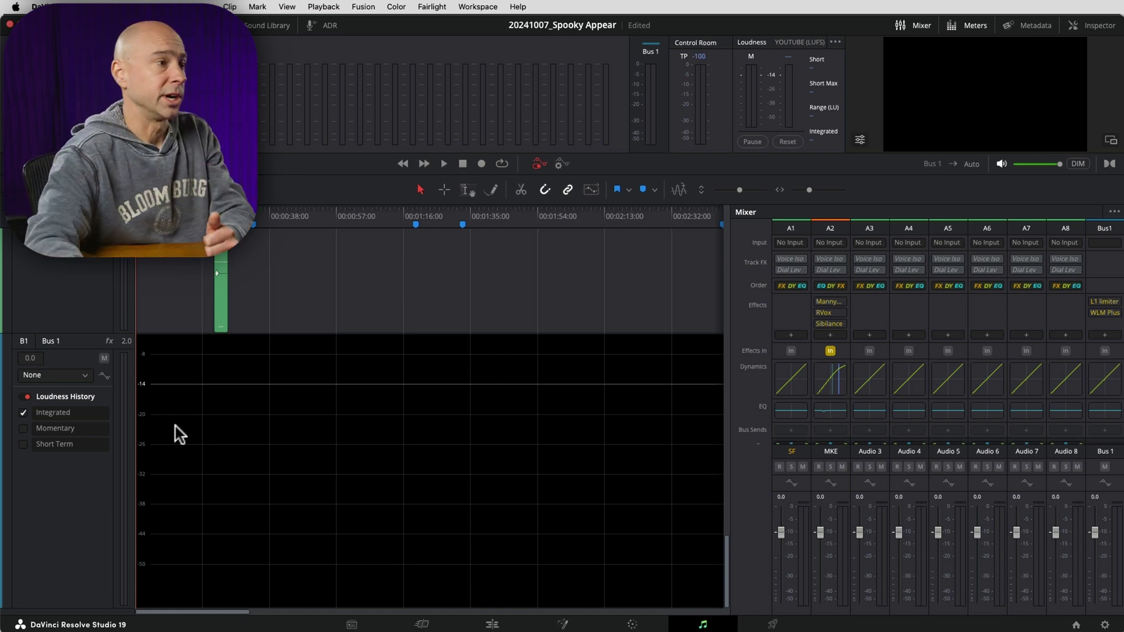
left_click(1002, 167)
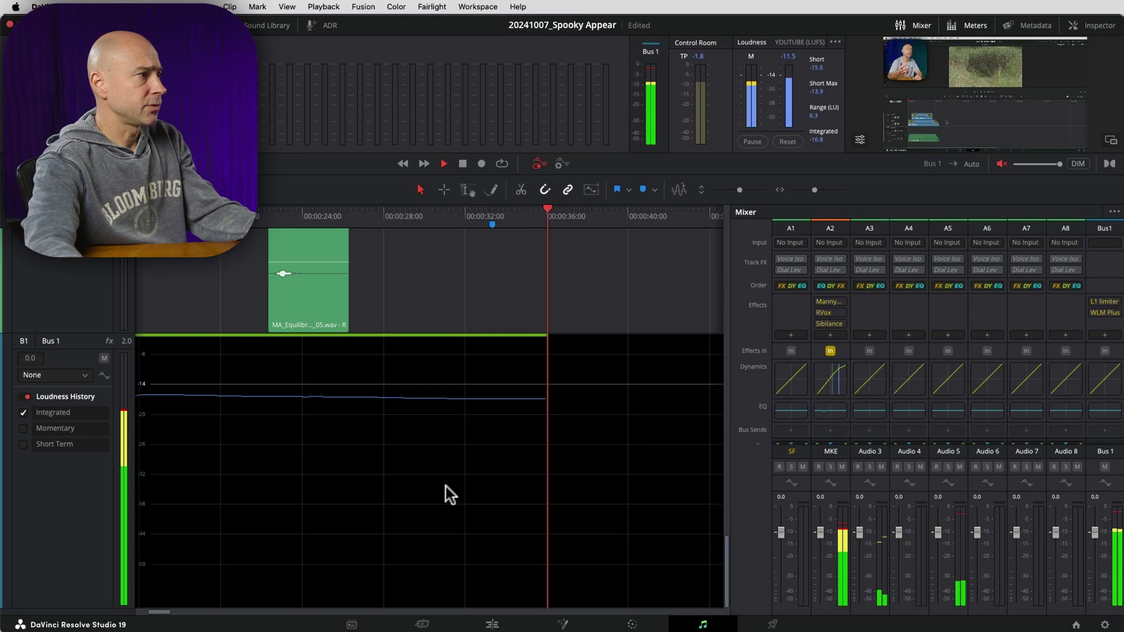
- Play the mix, read about -17 LUFS integrated, and boost Bus 1 output by +4.1 dB
scroll(445, 493, "up", 3)
scroll(453, 490, "down", 4)
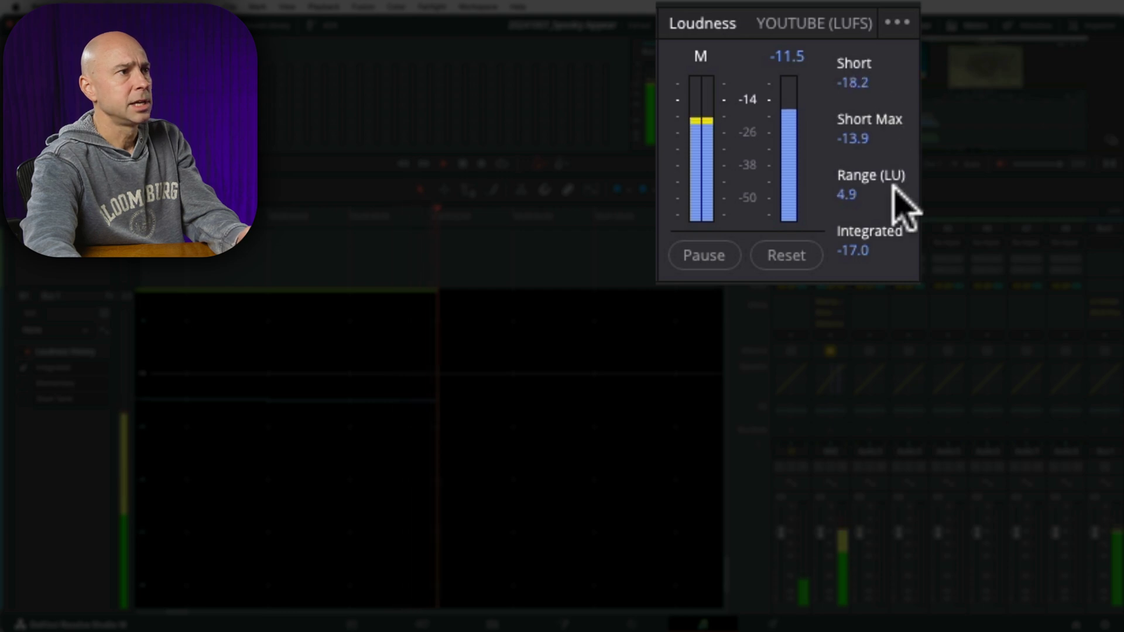
left_click(878, 244)
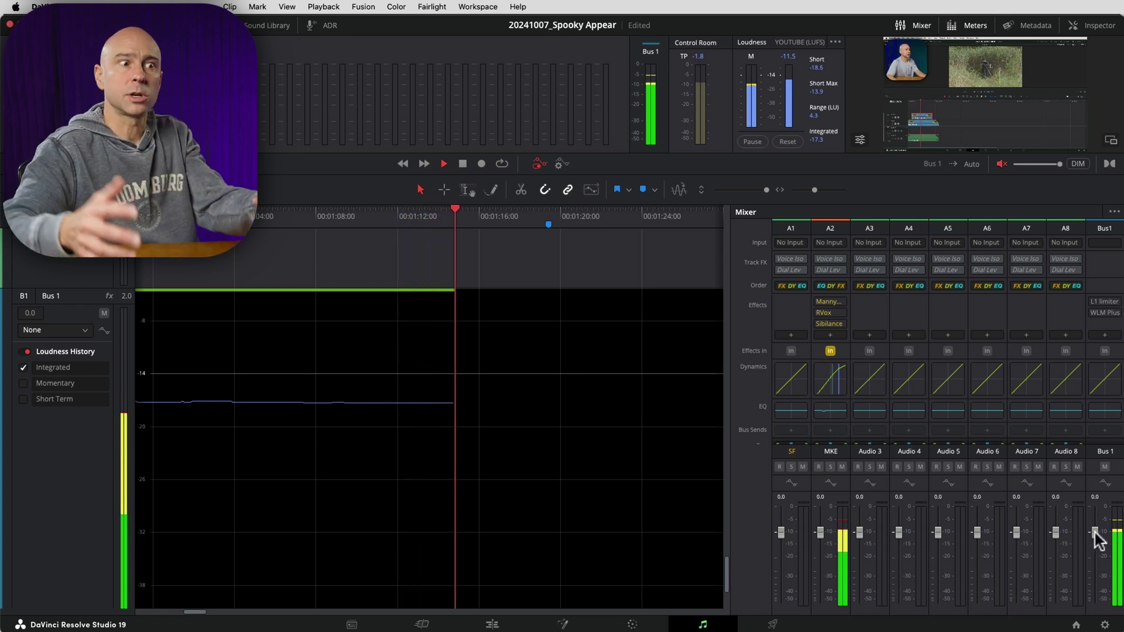
left_click_drag(1095, 530, 1097, 524)
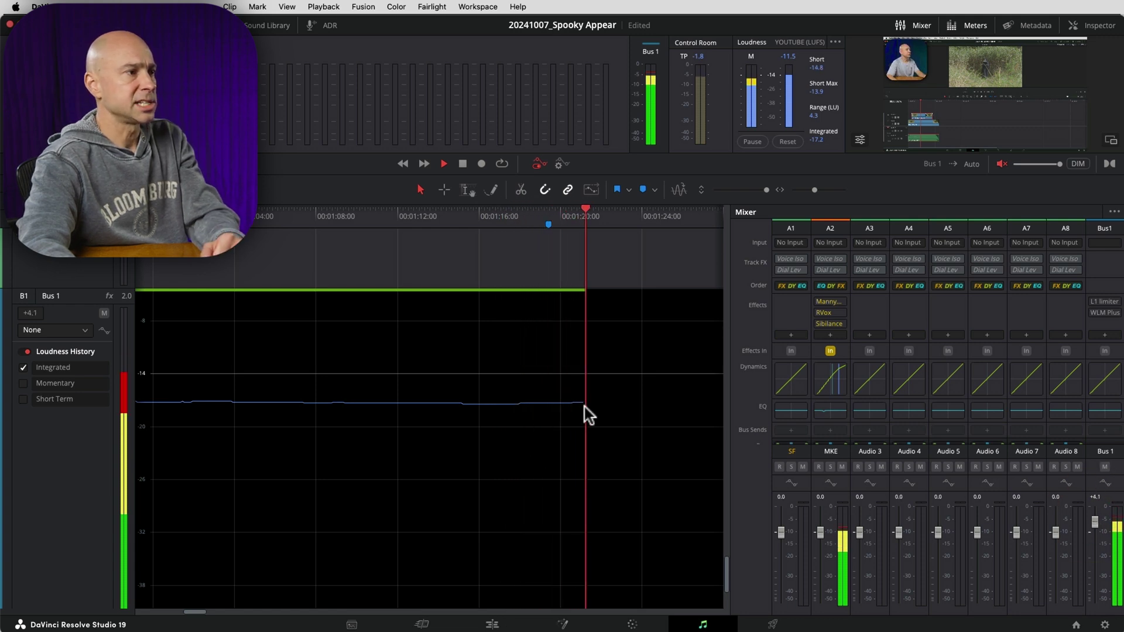
- Display Bus 1's Loudness History (Integrated) lane in the Fairlight timeline
left_click(291, 507)
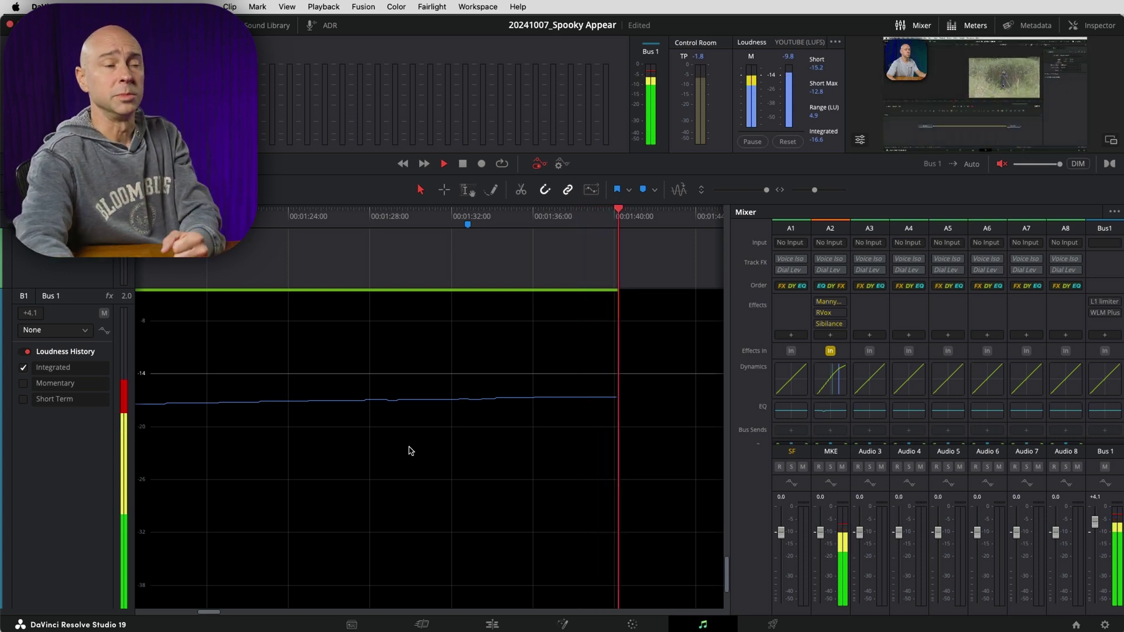
left_click(233, 427)
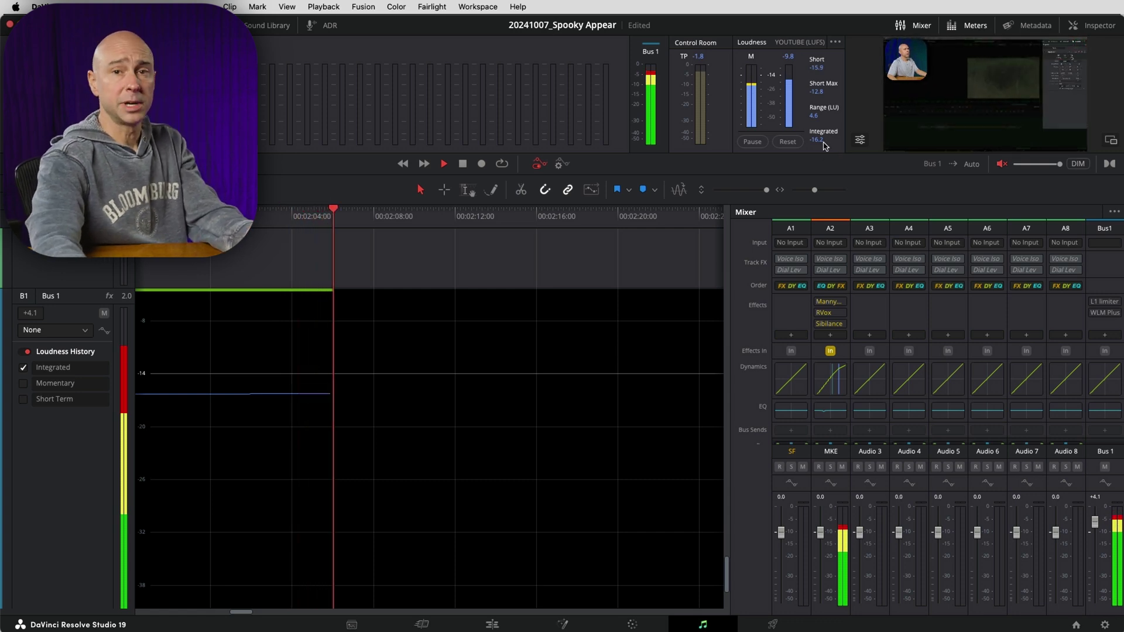
left_click(1117, 466)
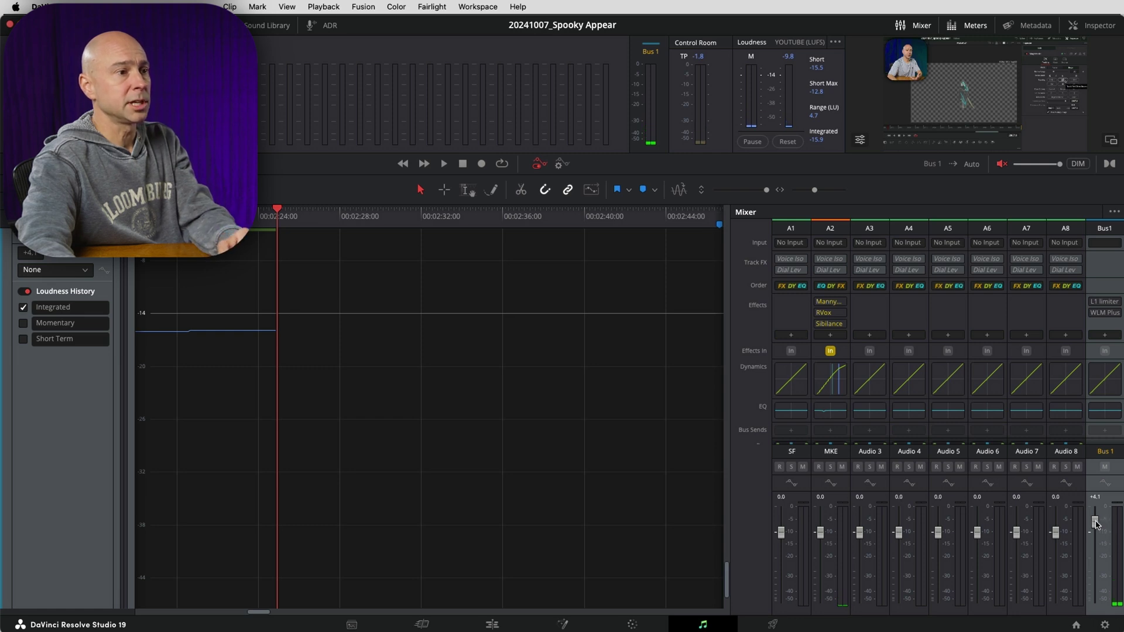
- Scroll the timeline back to the start and put the playhead at 00:00:00:00
left_click_drag(260, 613, 38, 615)
key("Home")
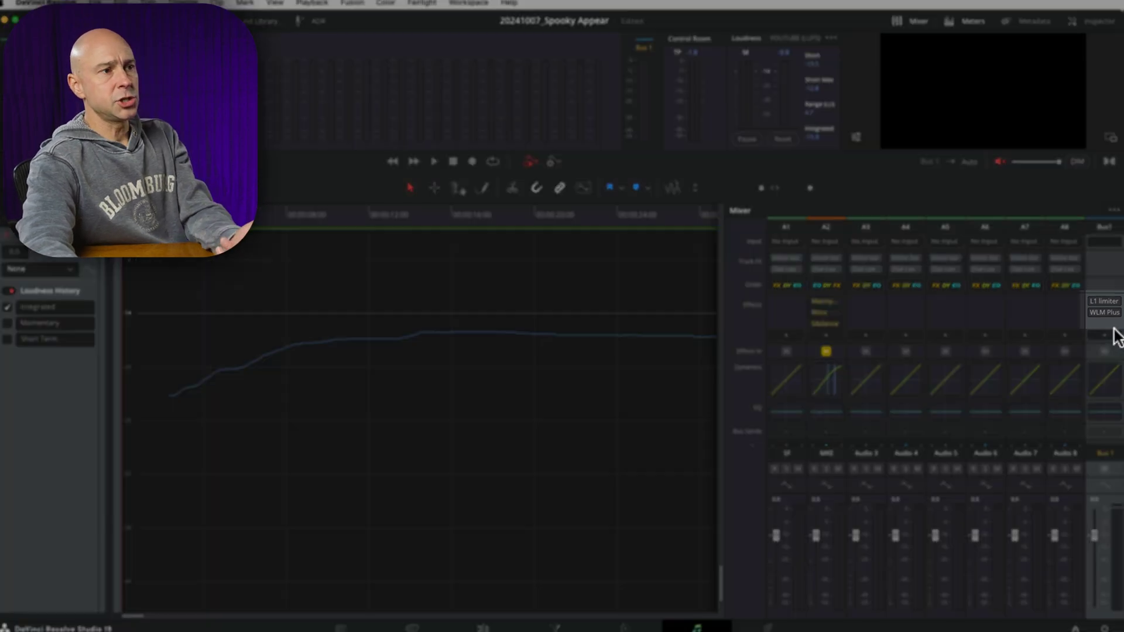
mouse_move(1106, 311)
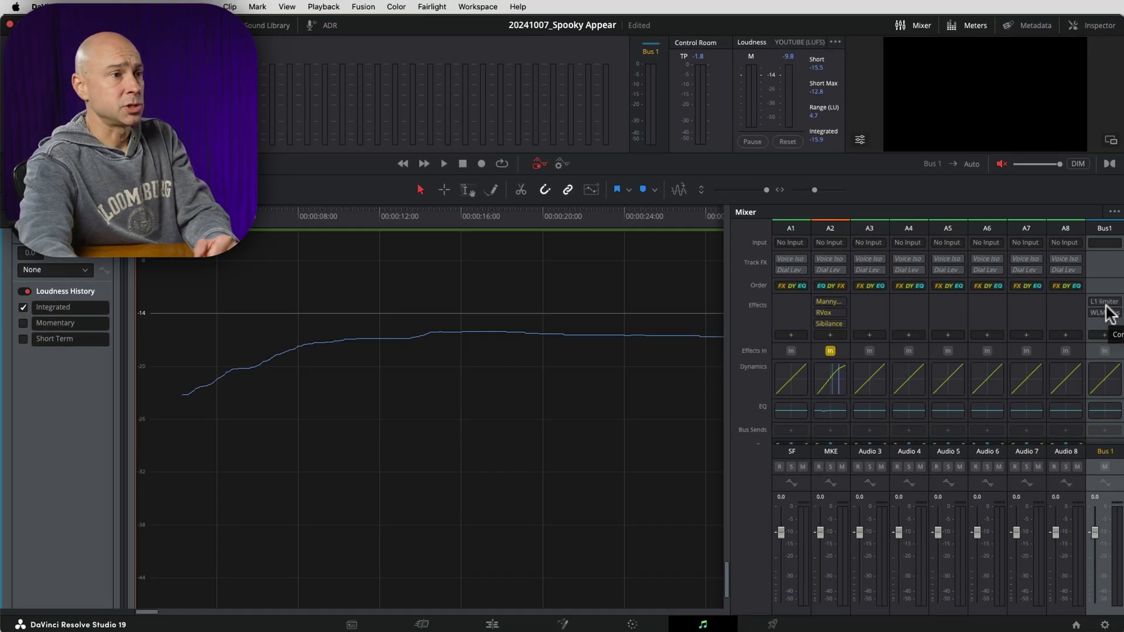
- Open Bus 1's L1 limiter at the upper left, set threshold -3.0, and unmute monitoring
mouse_move(1106, 305)
left_click(1107, 303)
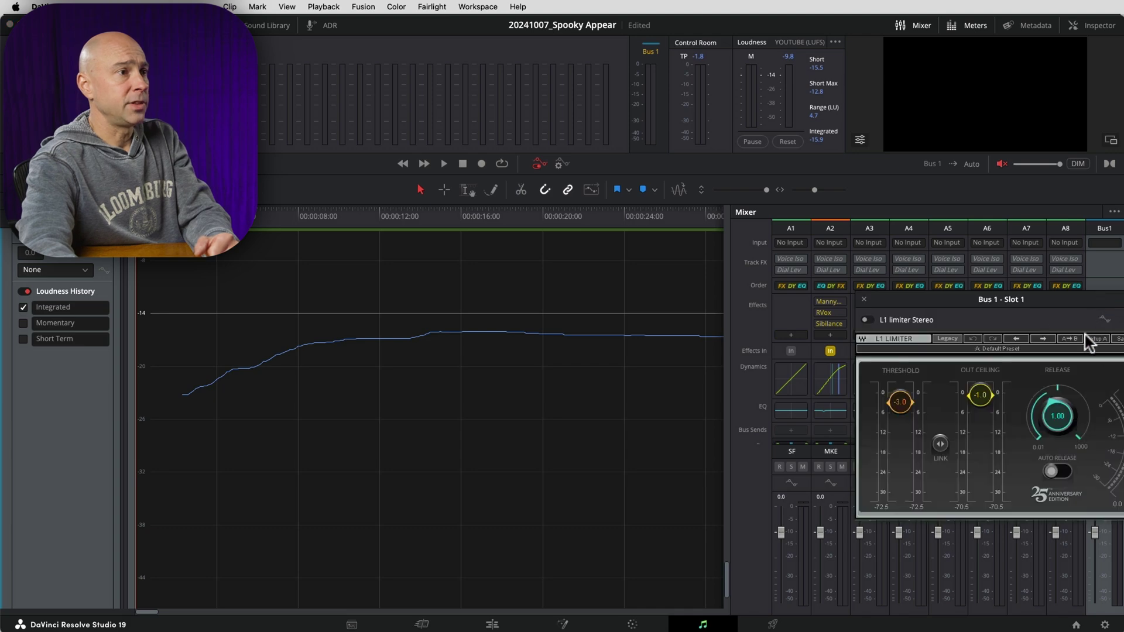
left_click_drag(1029, 304, 303, 122)
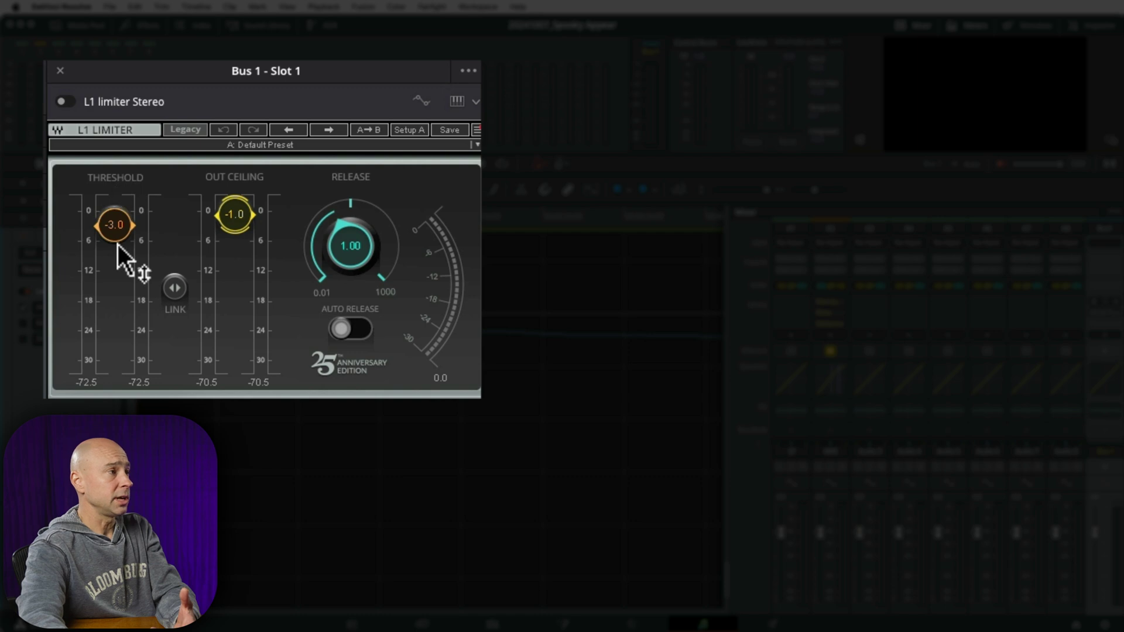
left_click_drag(118, 232, 118, 236)
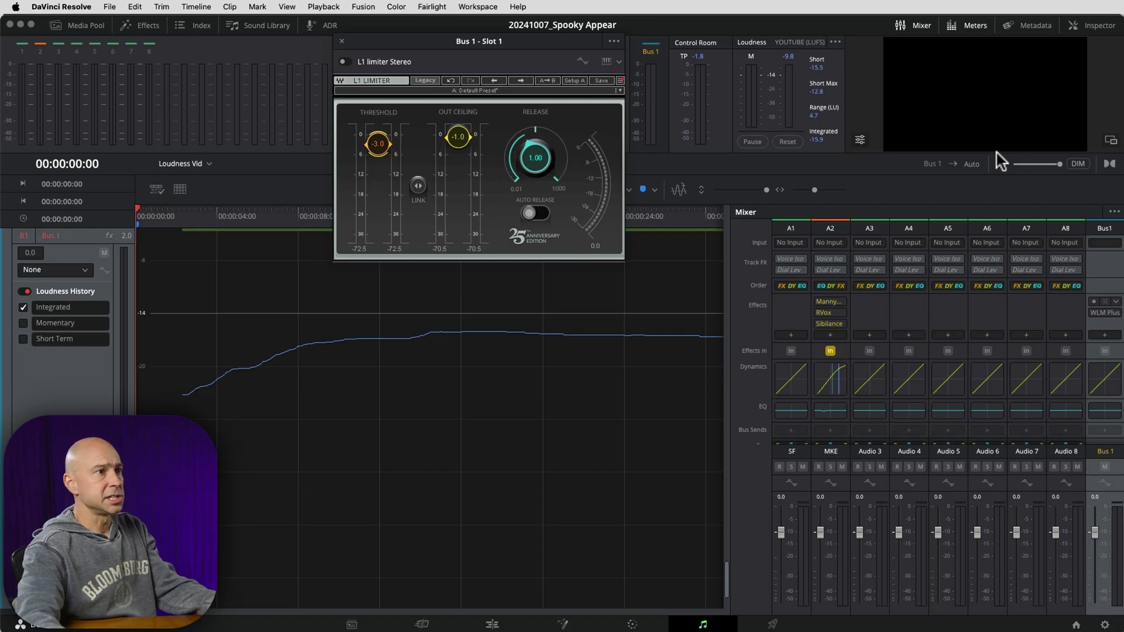
left_click(1001, 165)
left_click(1000, 165)
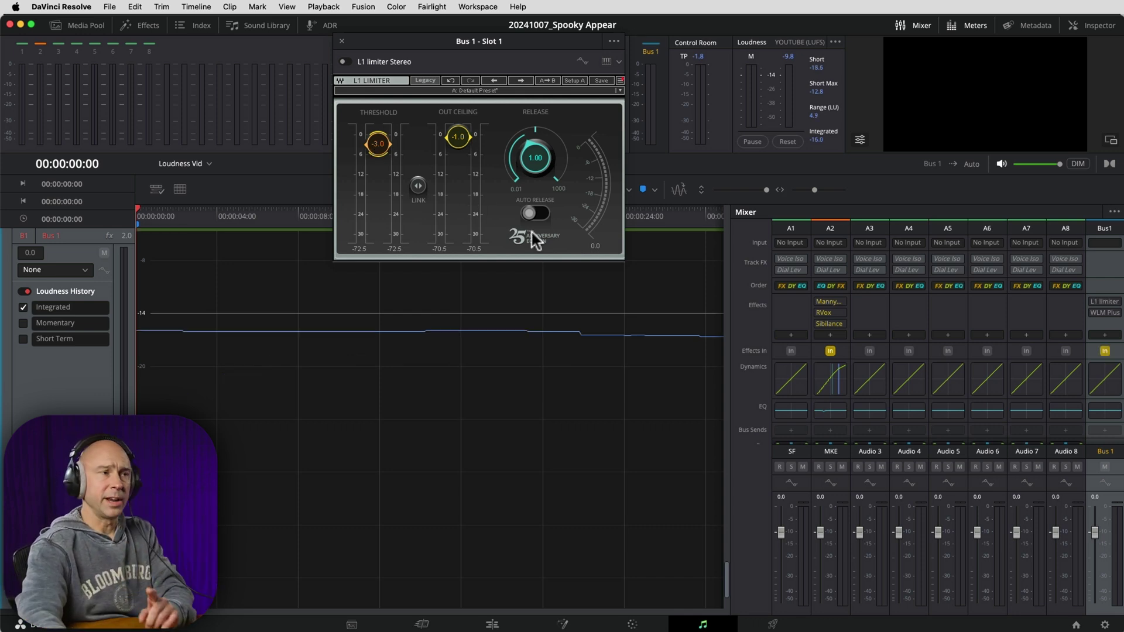
- Reset the Loudness meter measurement and start playback
left_click(755, 145)
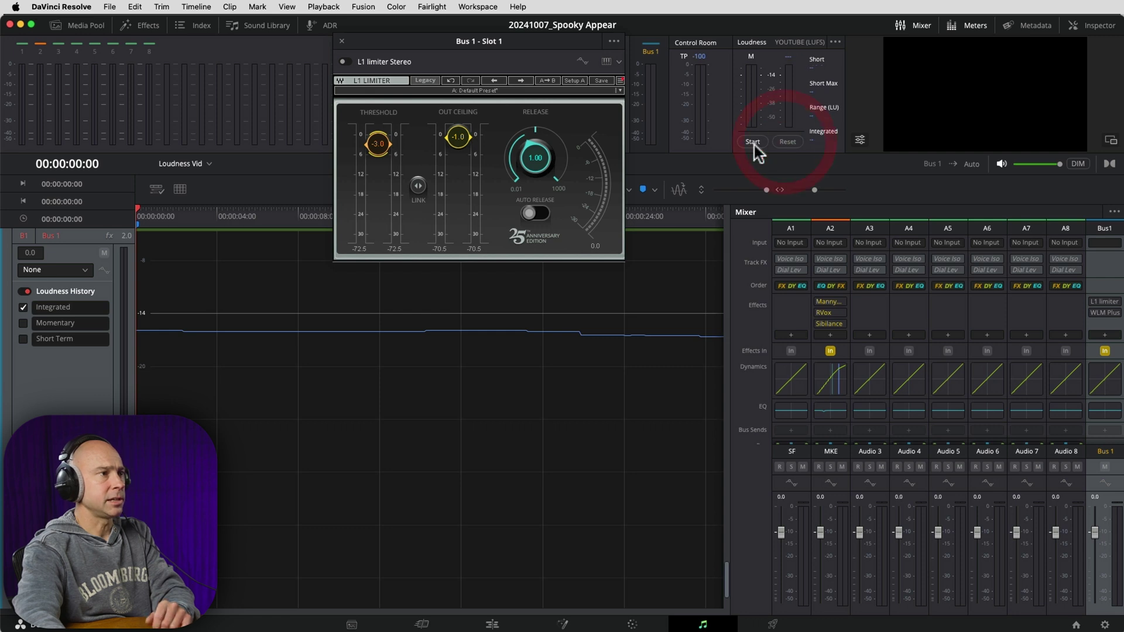
left_click(755, 144)
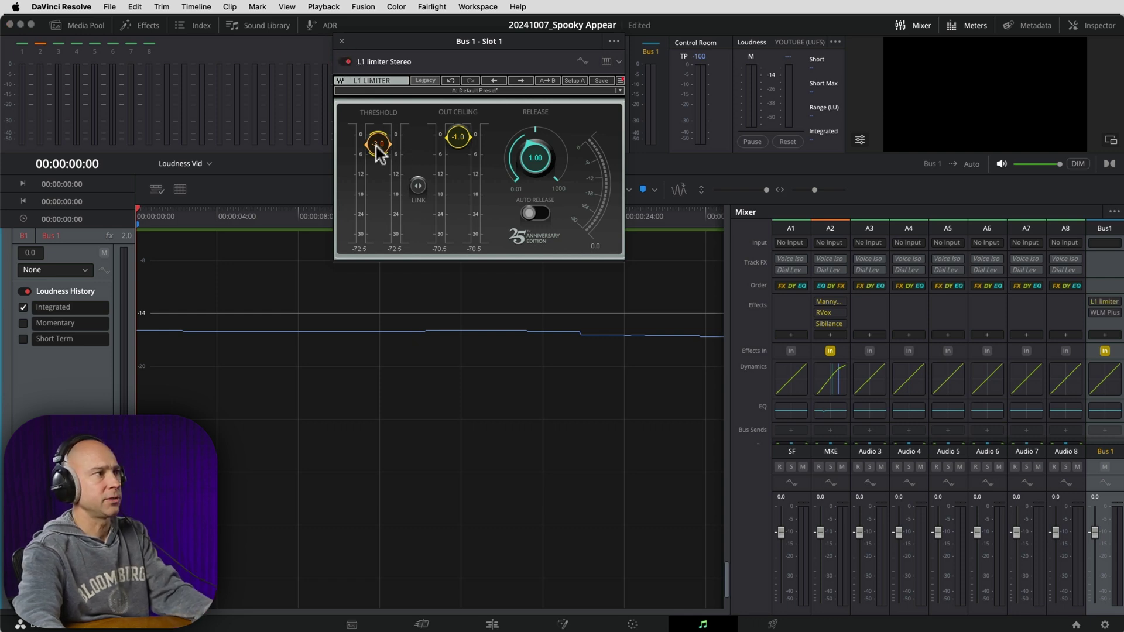
left_click_drag(375, 145, 378, 145)
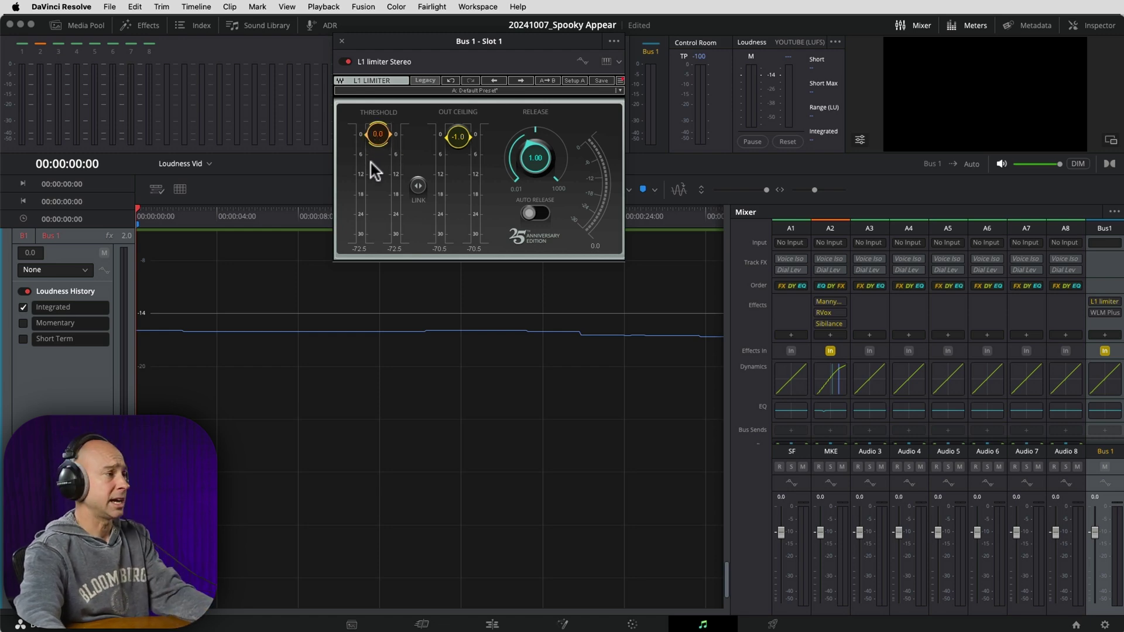
key("space")
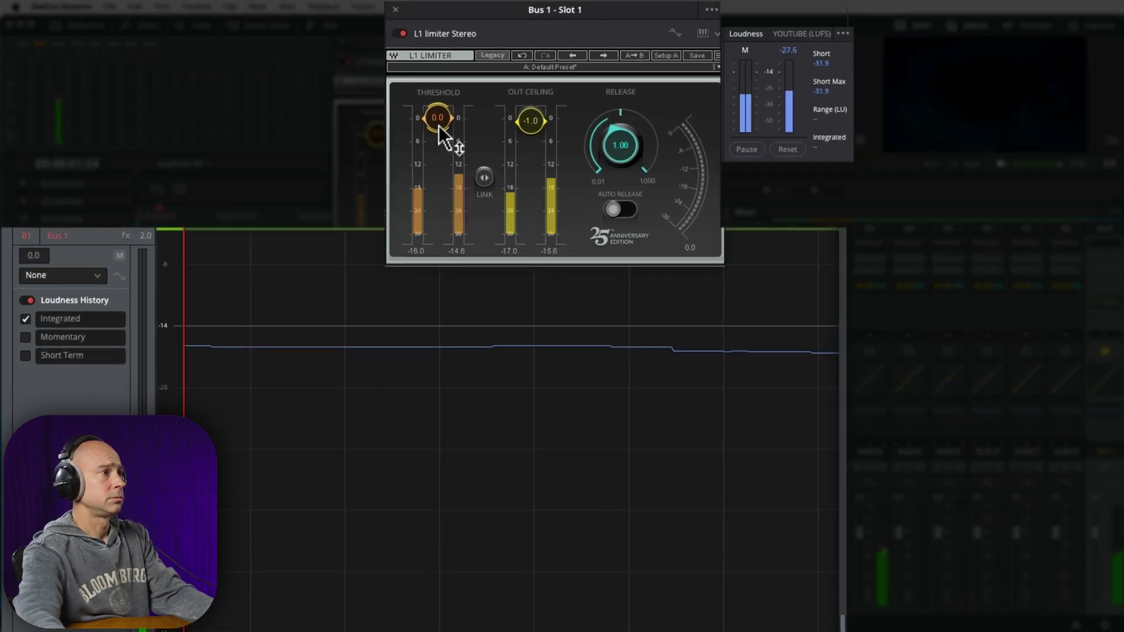
- Tune the L1 limiter to threshold -2.3 and out ceiling -2.2, reaching about -14.5 LUFS
left_click_drag(438, 125, 438, 145)
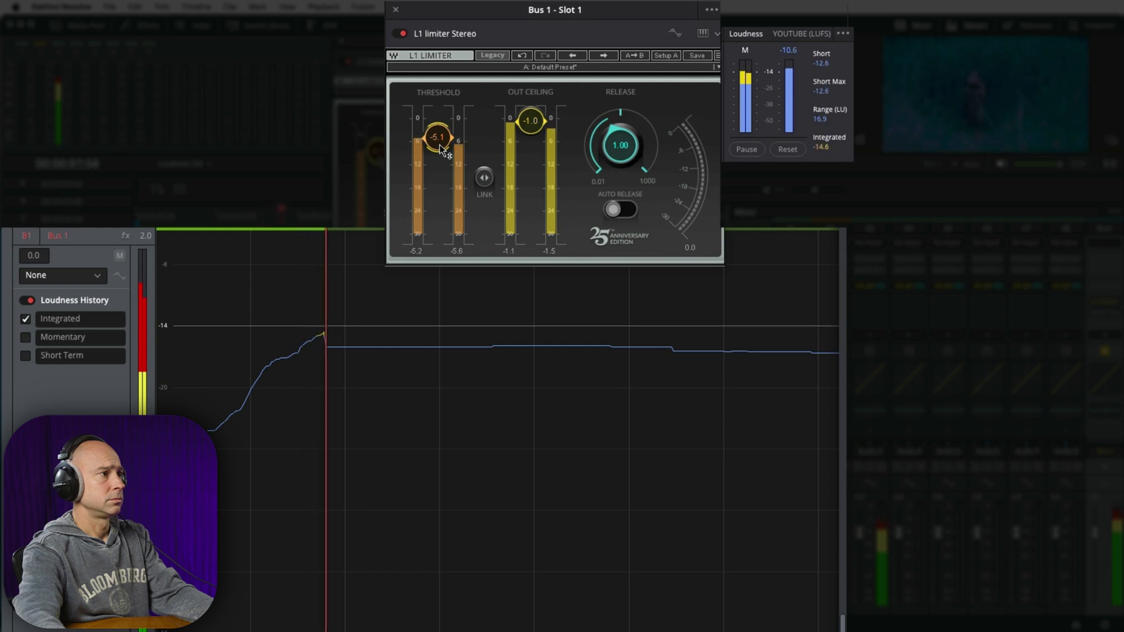
left_click_drag(440, 145, 440, 147)
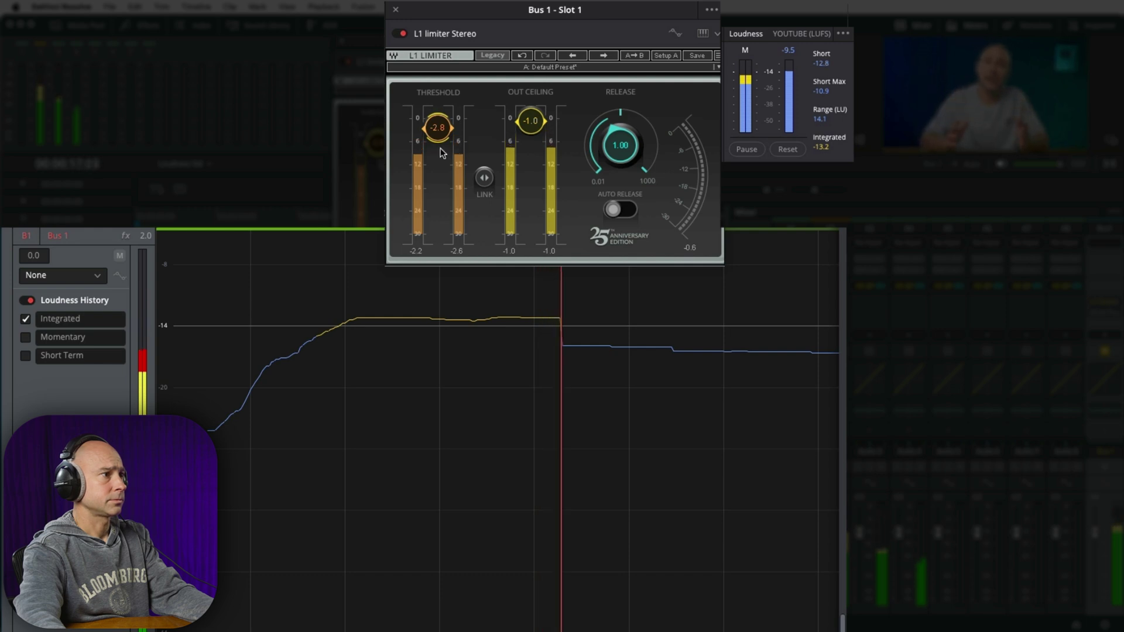
left_click_drag(441, 148, 440, 139)
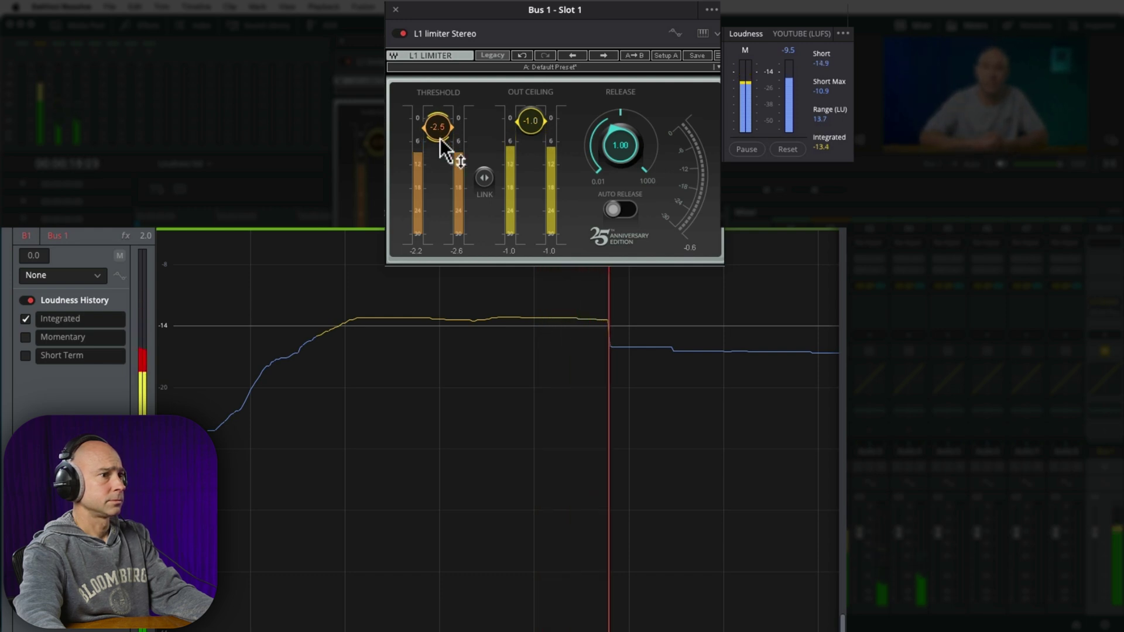
left_click_drag(532, 160, 515, 244)
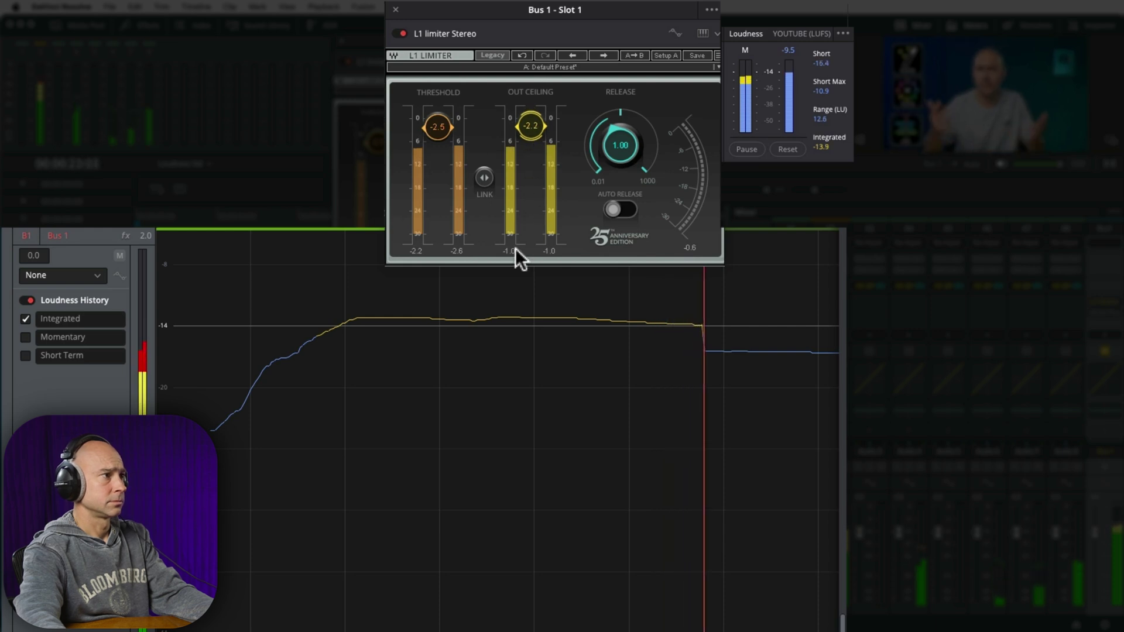
left_click_drag(445, 142, 447, 138)
left_click(434, 403)
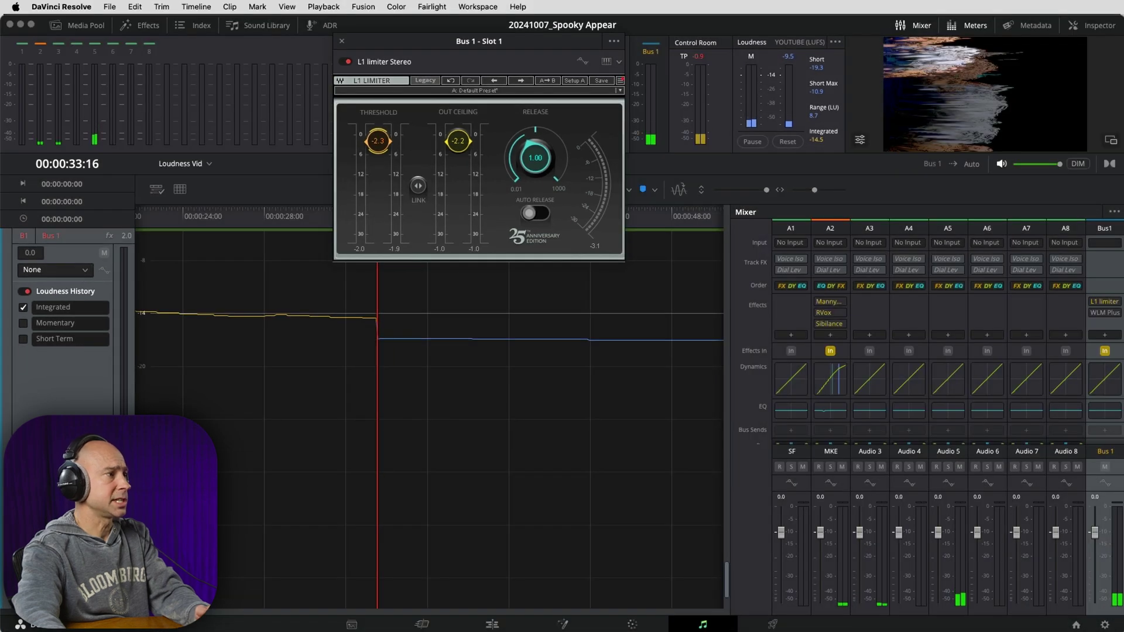
scroll(429, 409, "right", 5)
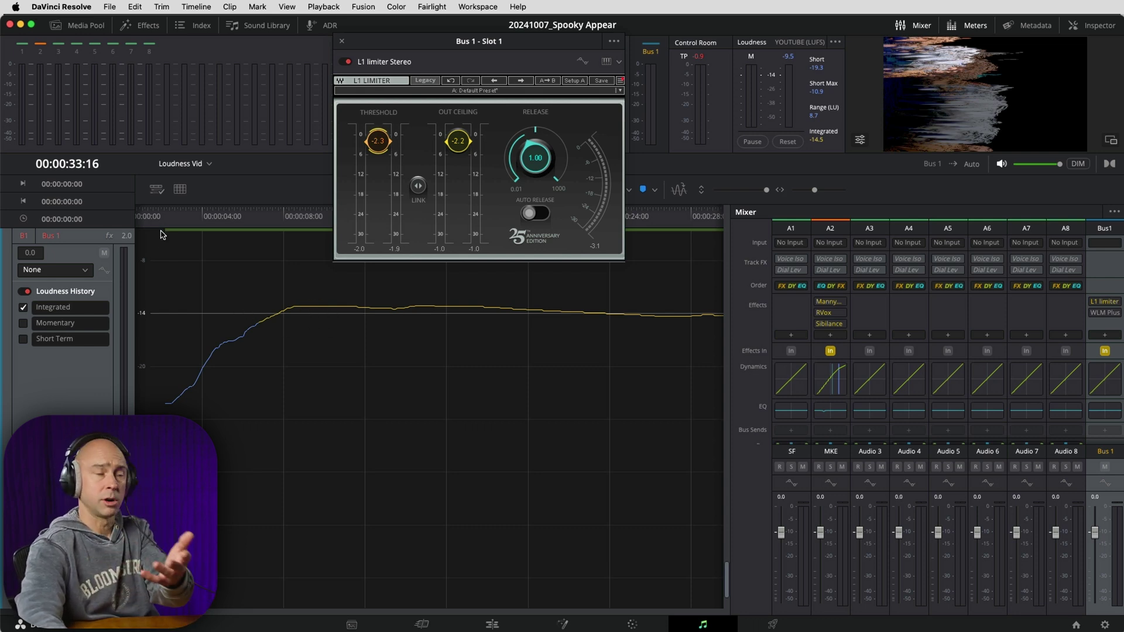
- Replay the mix from the start and lower the L1 threshold to -3.1 for -14.8 LUFS
key("Home")
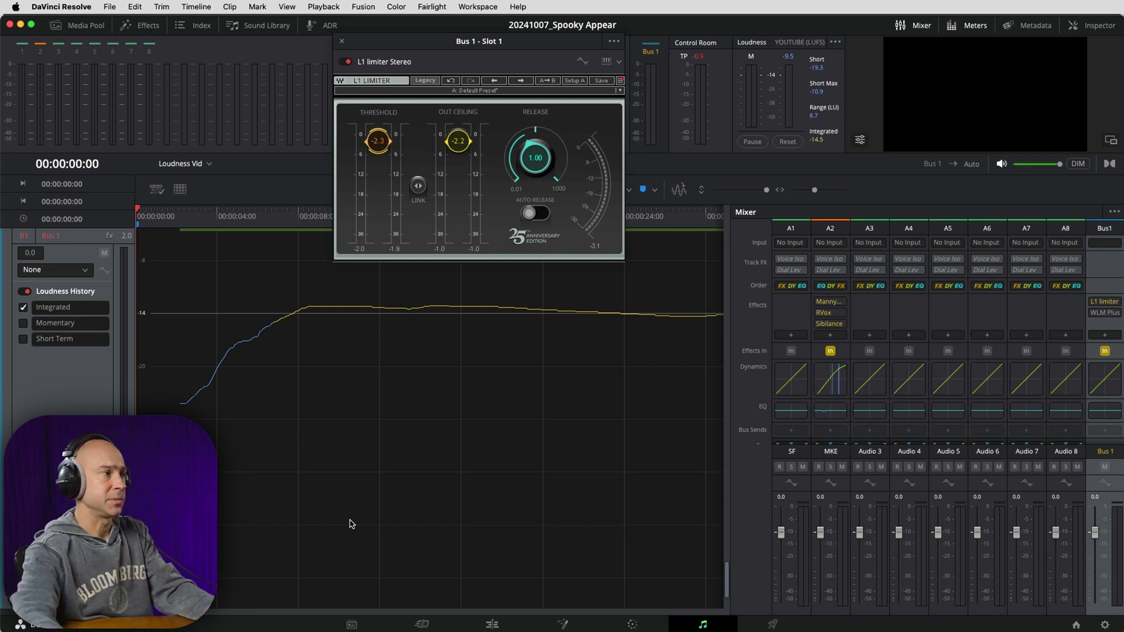
key("space")
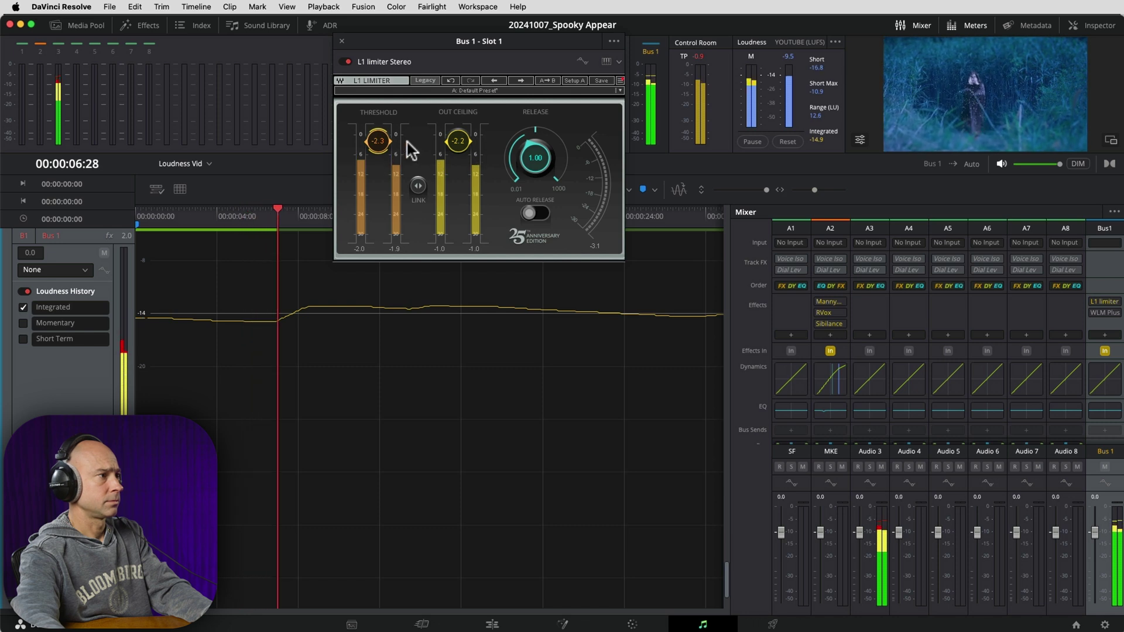
left_click_drag(389, 147, 389, 175)
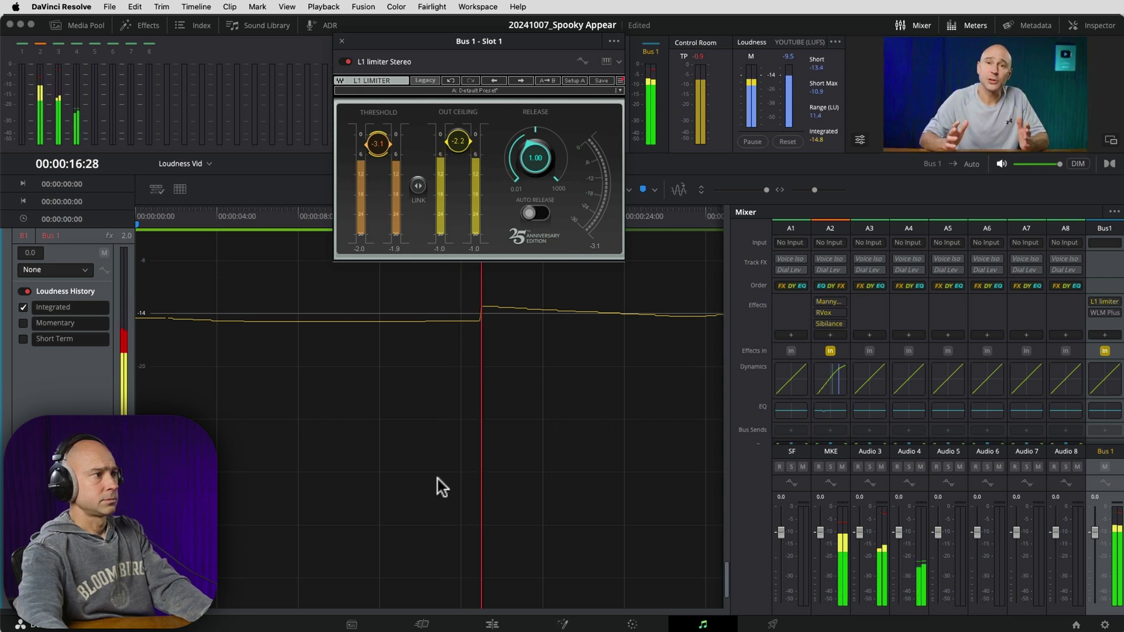
key("space")
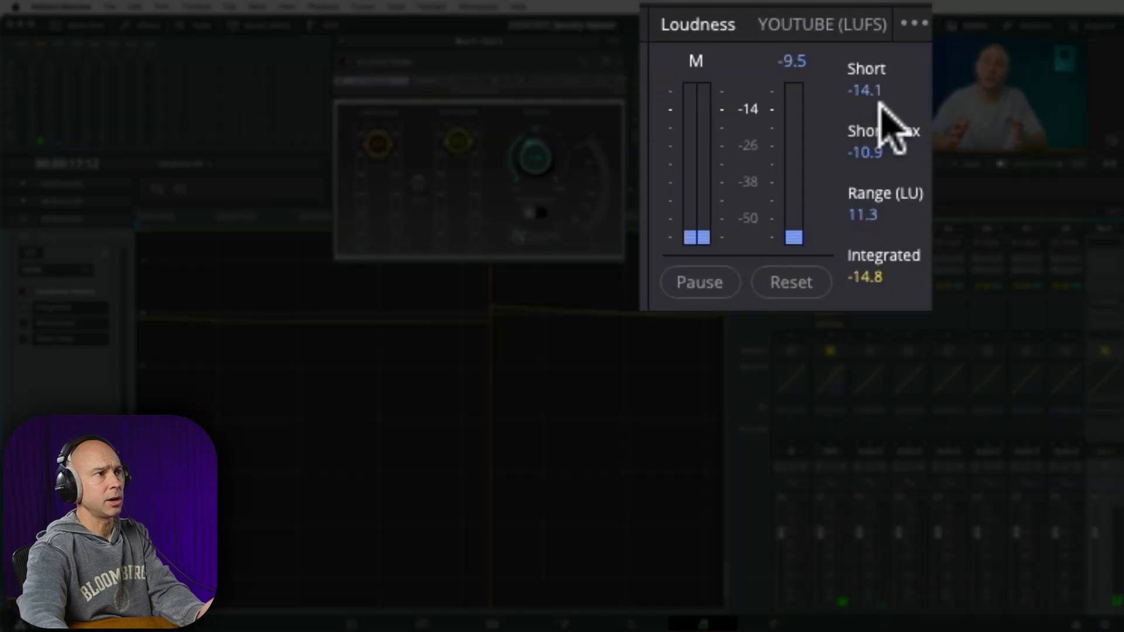
left_click(837, 56)
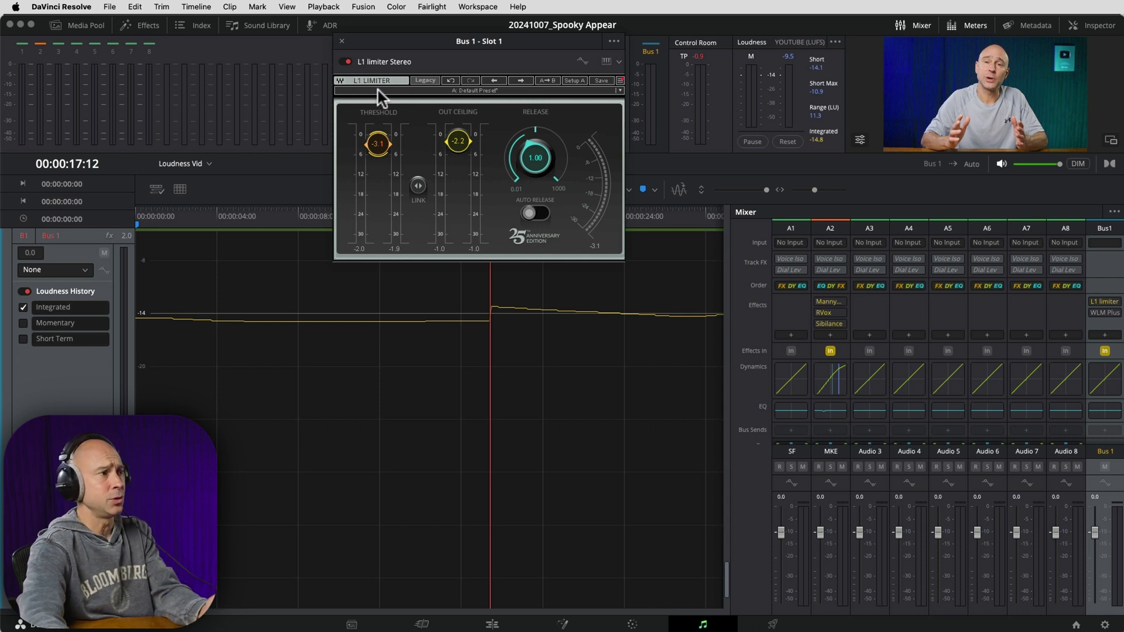
left_click_drag(460, 149, 460, 146)
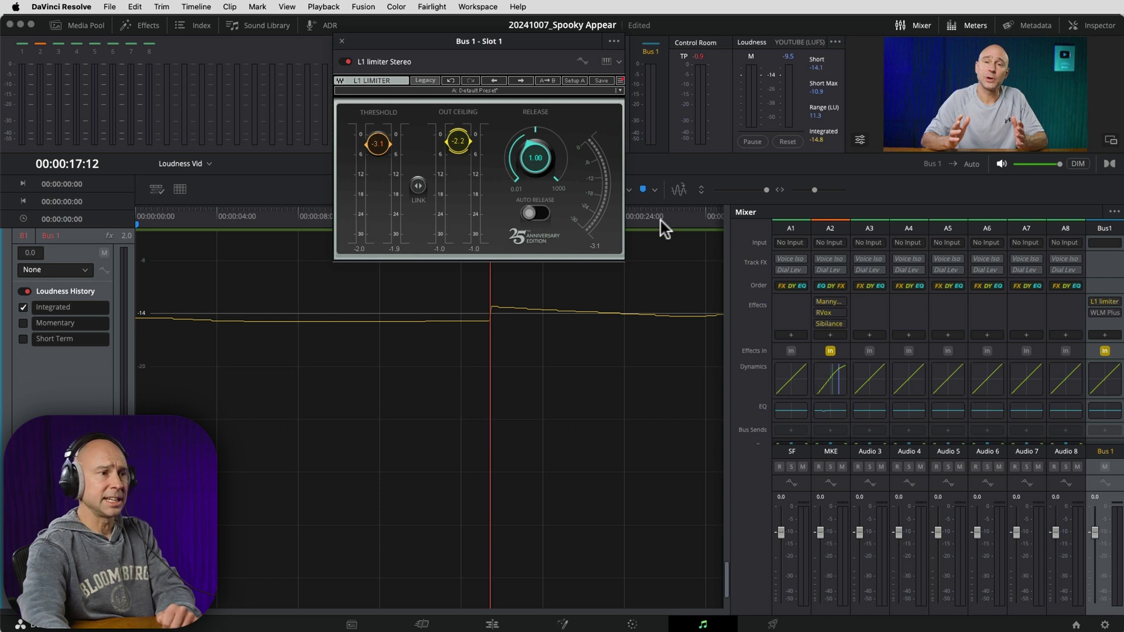
left_click(1105, 313)
- Bring the WLM Plus window into view, switch it on, load the YouTube preset and reset its readings
left_click_drag(487, 109, 468, 113)
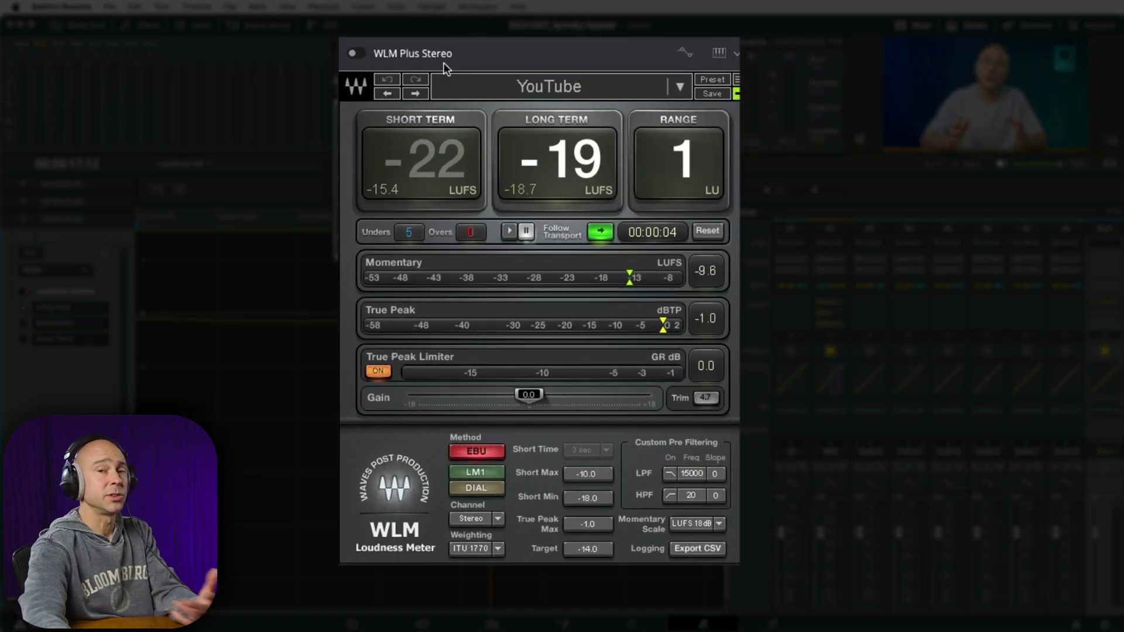
left_click(353, 51)
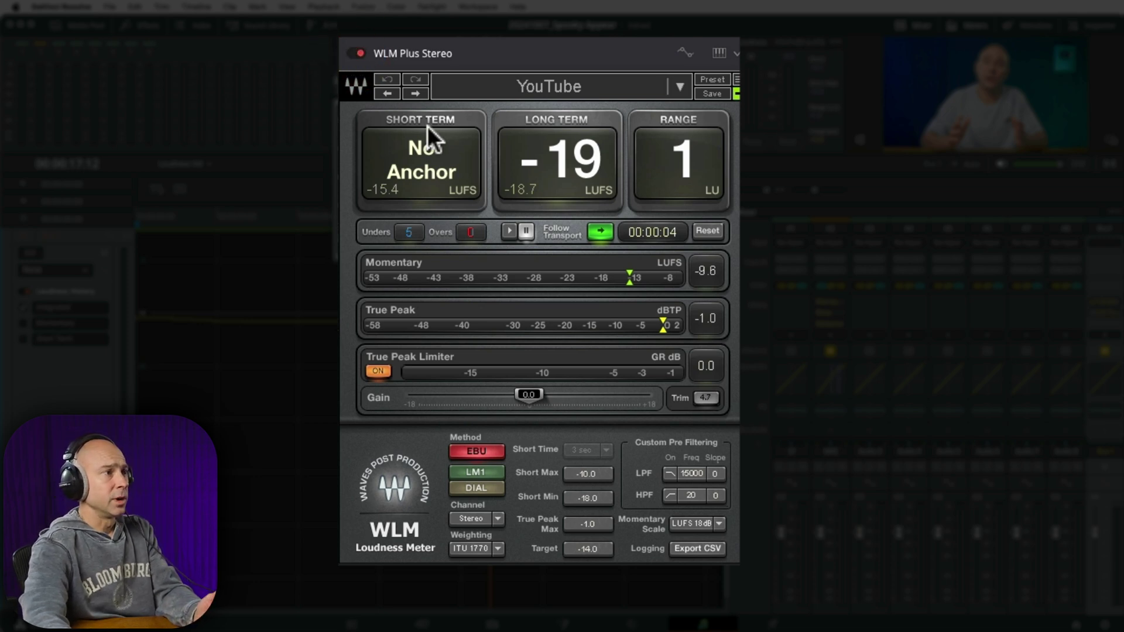
left_click(567, 86)
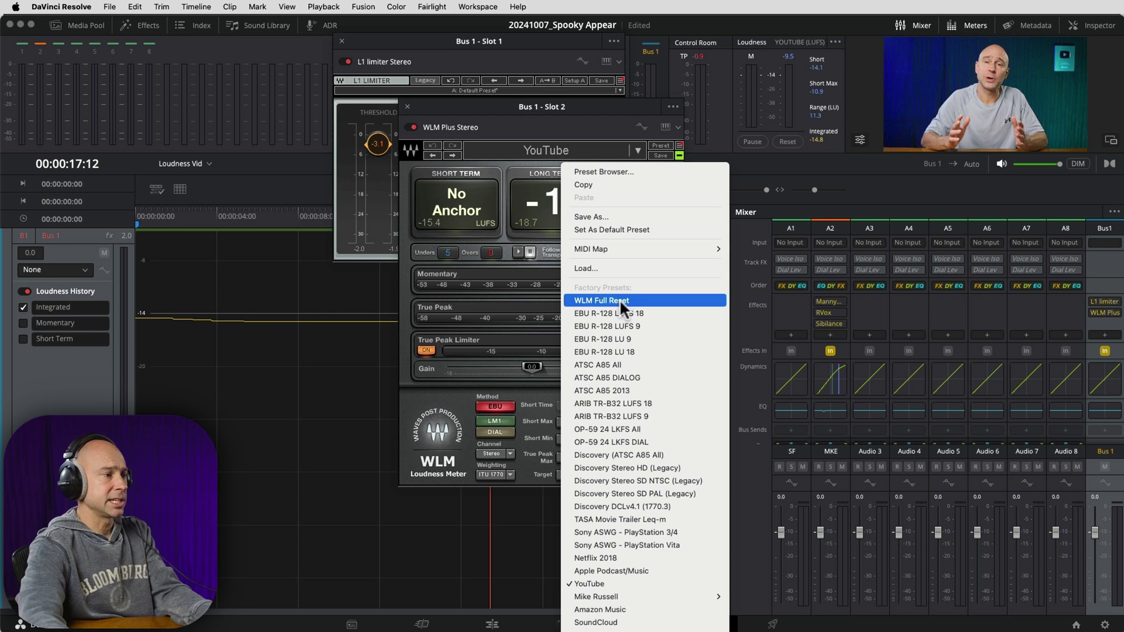
left_click(615, 583)
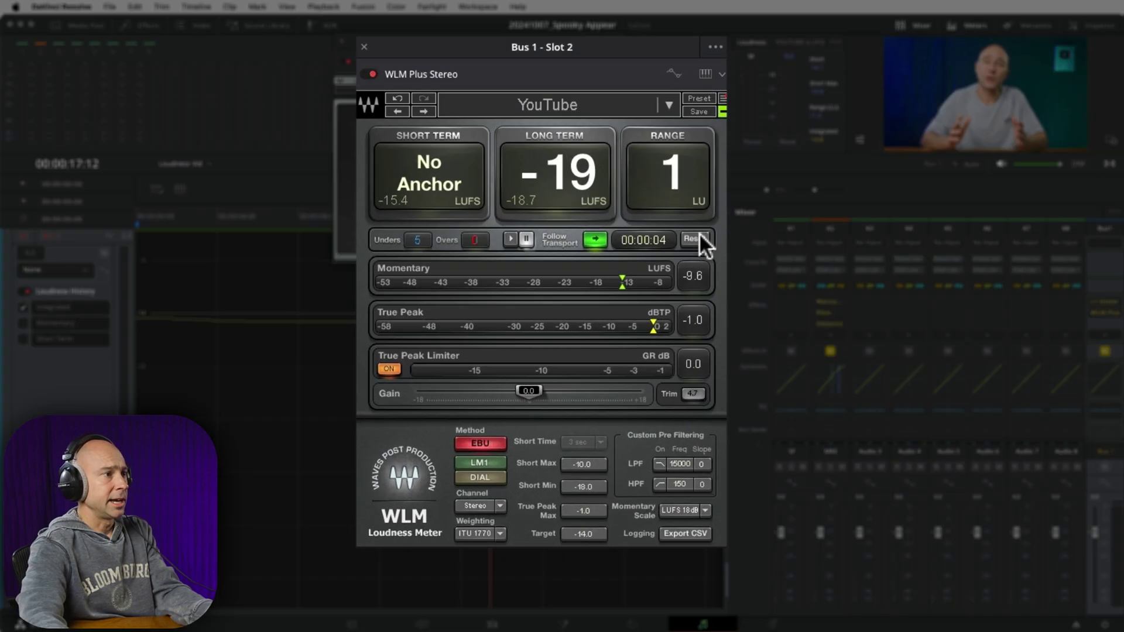
left_click(657, 251)
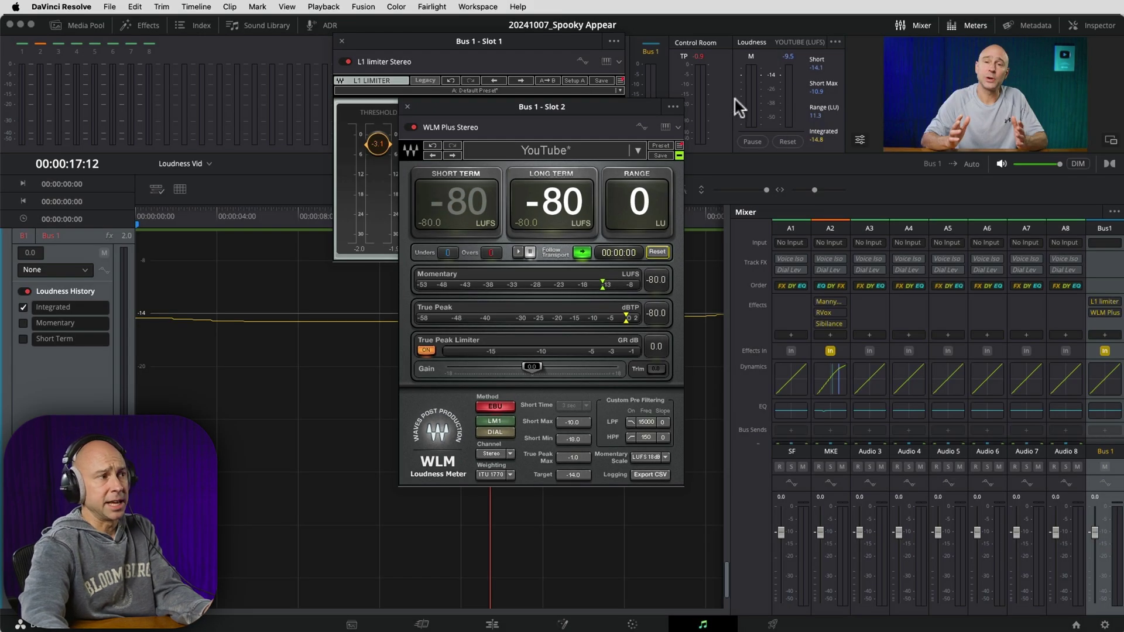
- Return the playhead to the timeline start, mute monitoring and start playback of the mix
left_click_drag(160, 212, 5, 226)
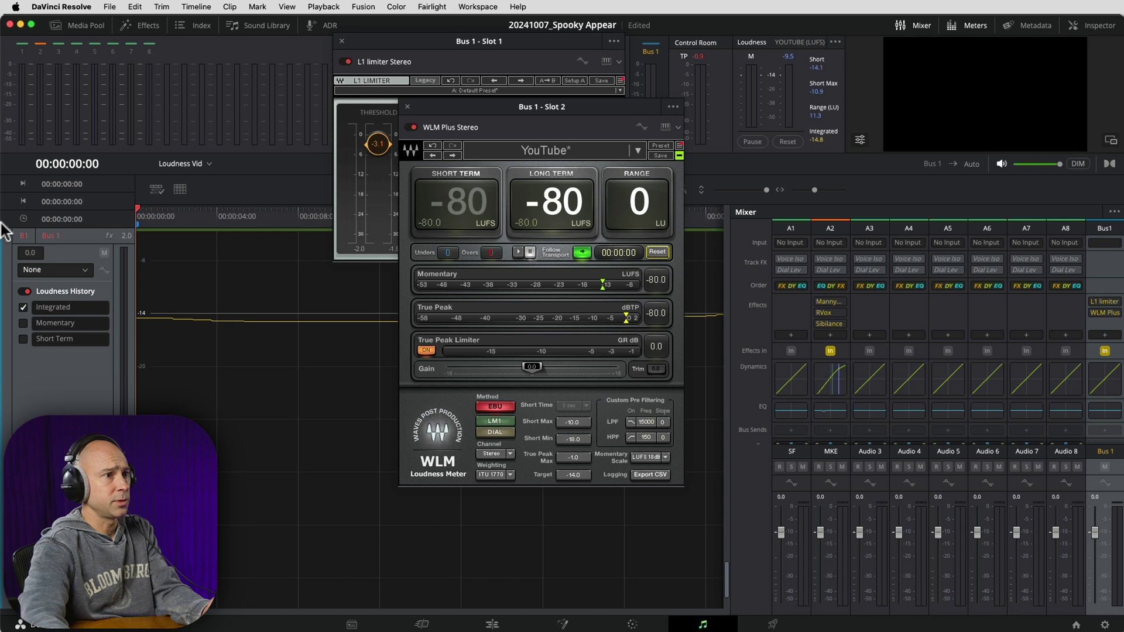
left_click(1002, 165)
key("space")
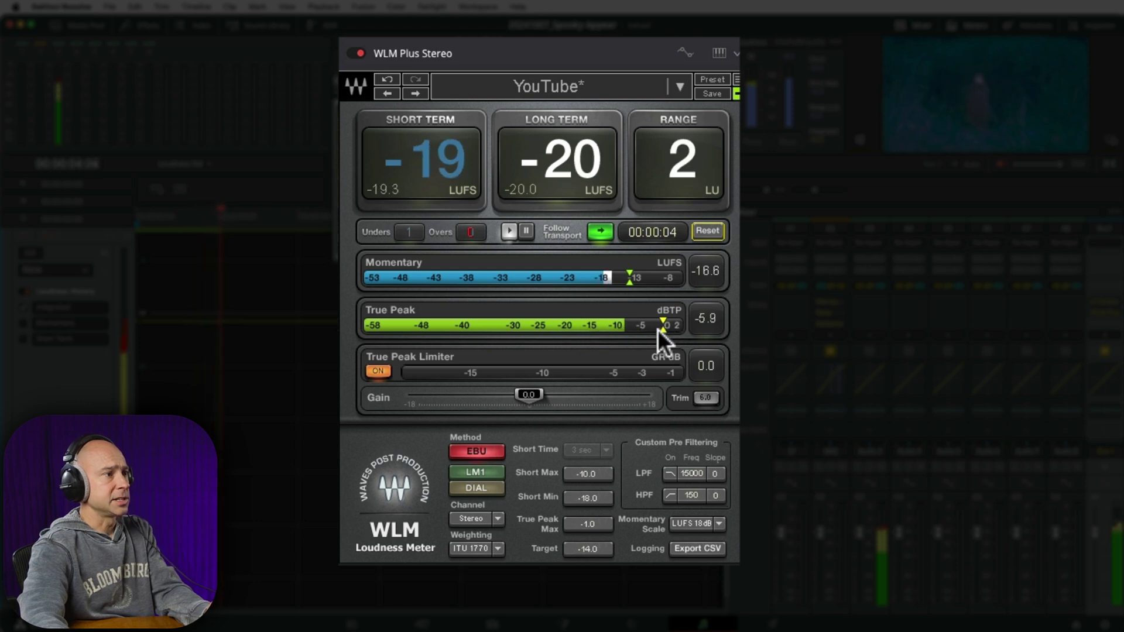
left_click(631, 281)
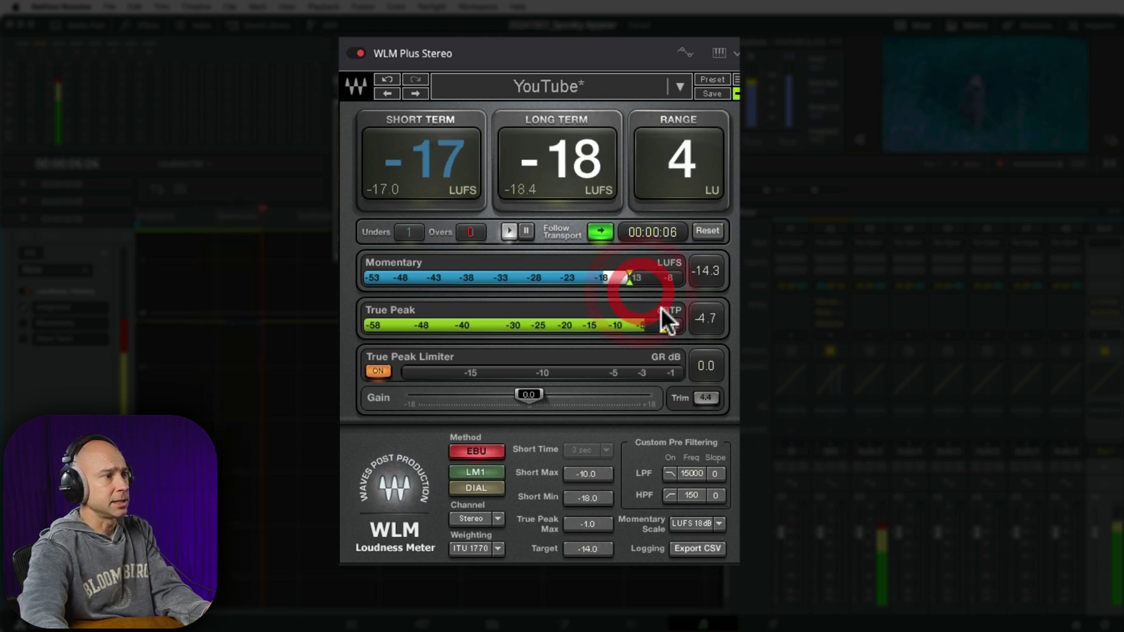
left_click(663, 321)
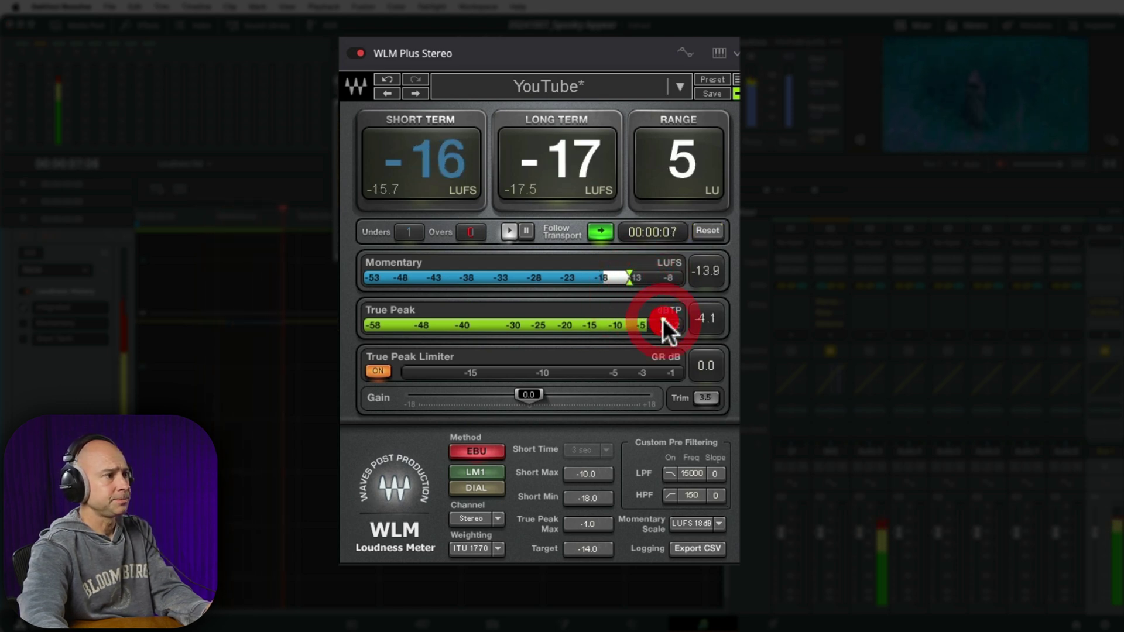
- Turn on the WLM true peak limiter, adjust the gain, reset the readings and bring gain back toward 0
left_click(378, 372)
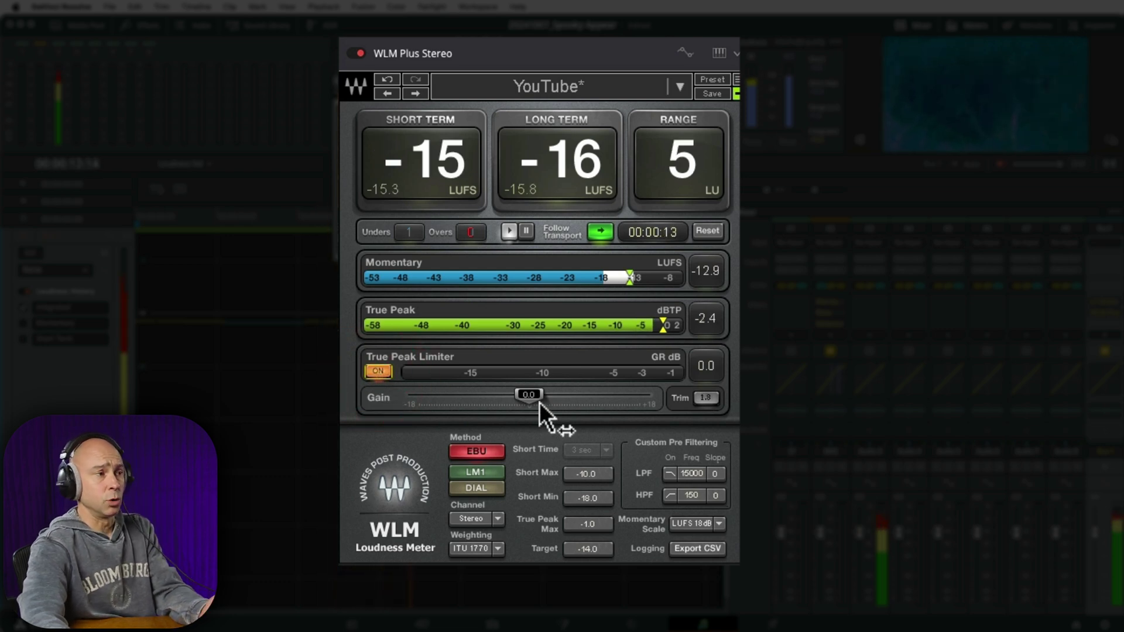
left_click_drag(541, 396, 634, 396)
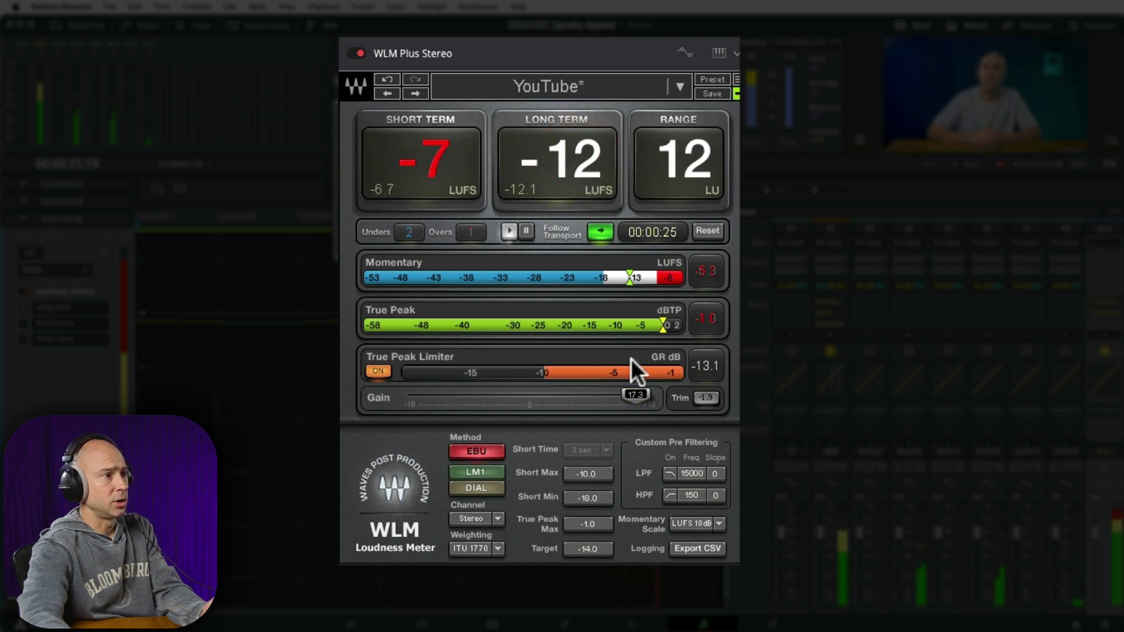
left_click_drag(636, 399, 483, 396)
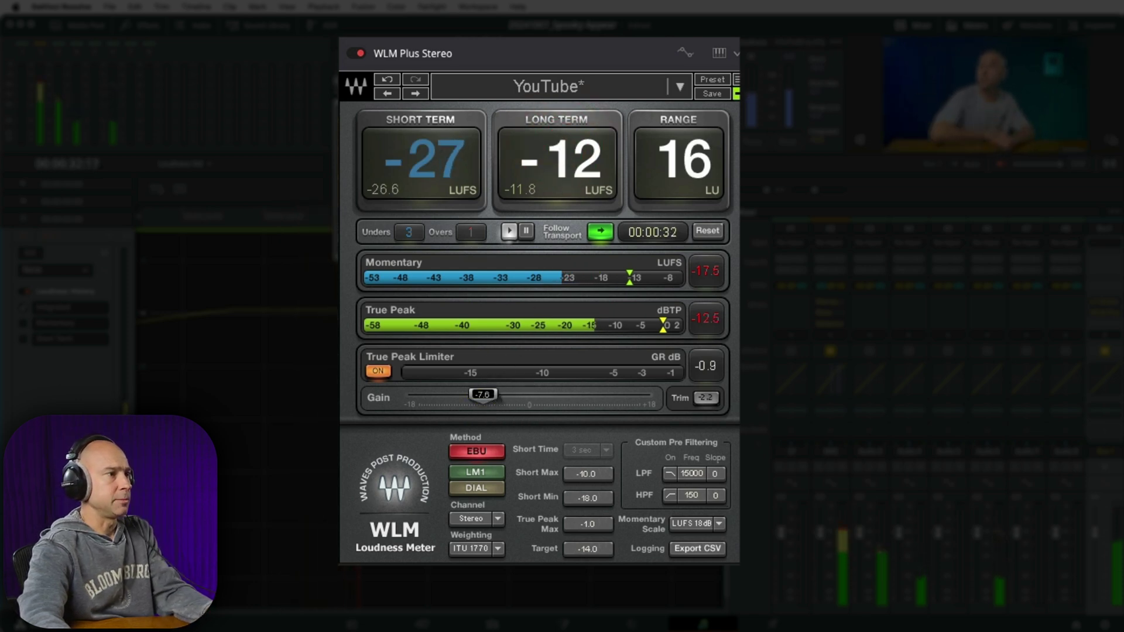
left_click(719, 232)
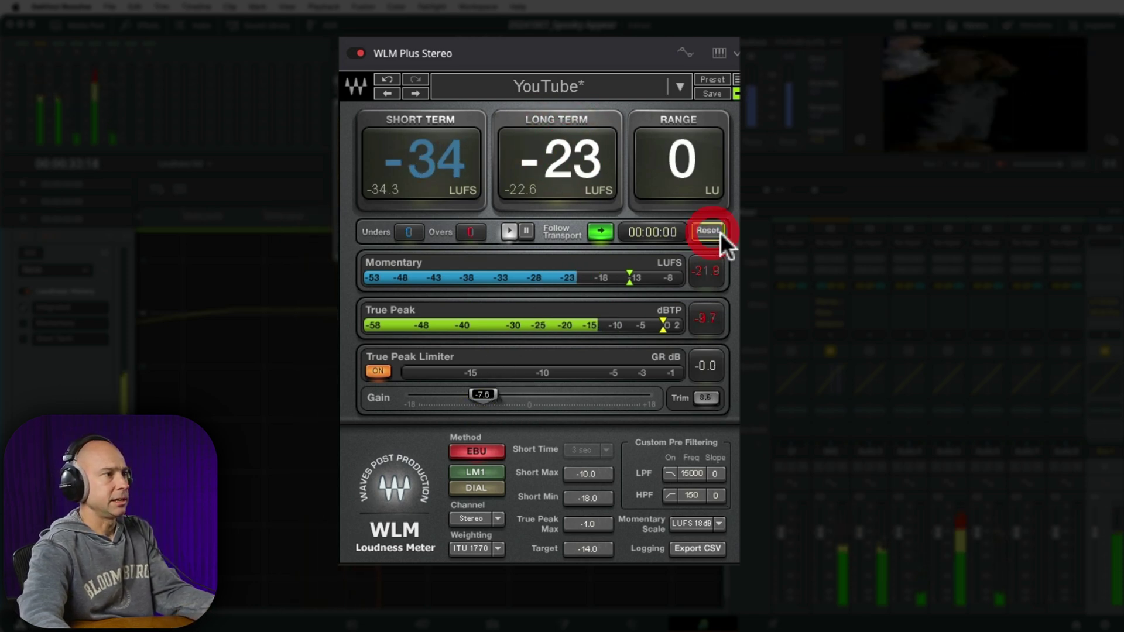
left_click(556, 162)
left_click(425, 162)
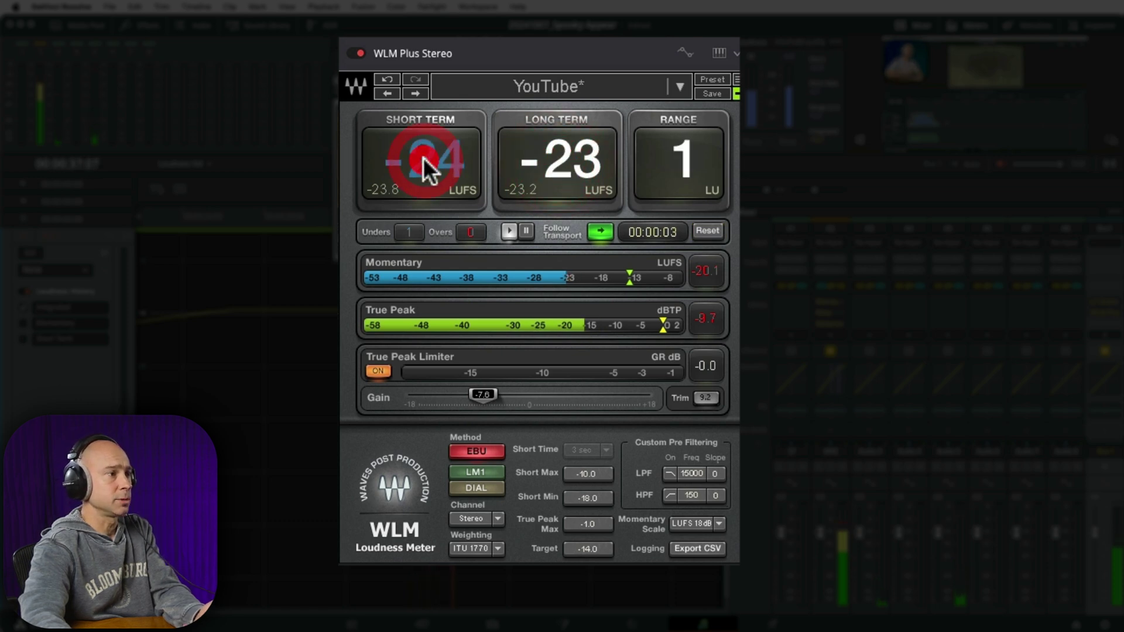
left_click_drag(483, 396, 529, 396)
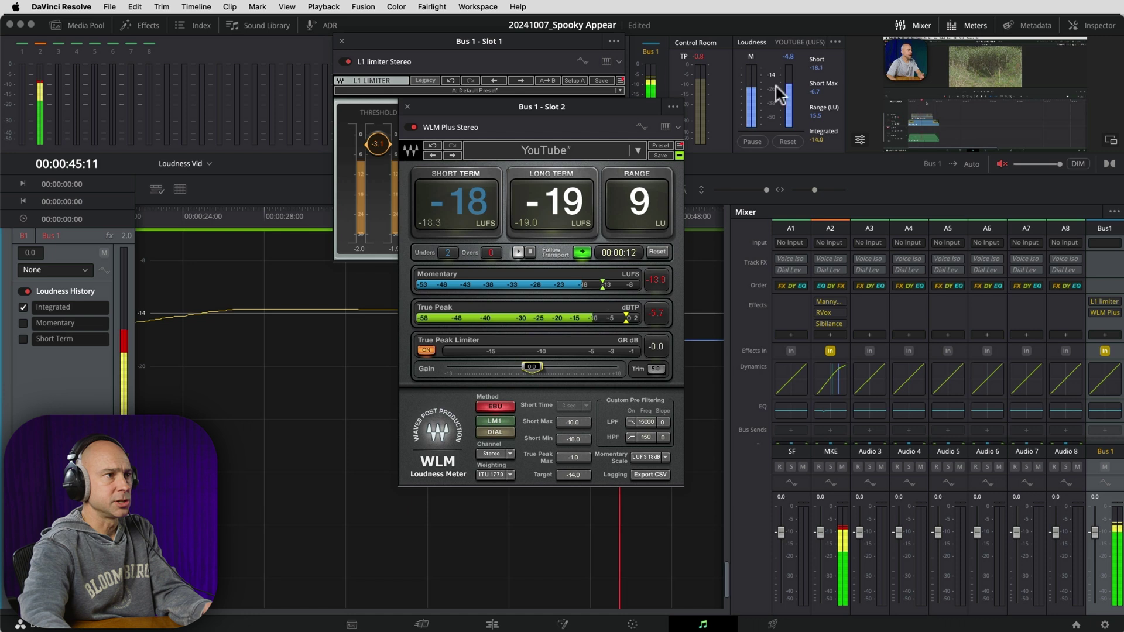
- Operate the WLM Plus window controls while monitoring the Bus 1 loudness readings
left_click(788, 78)
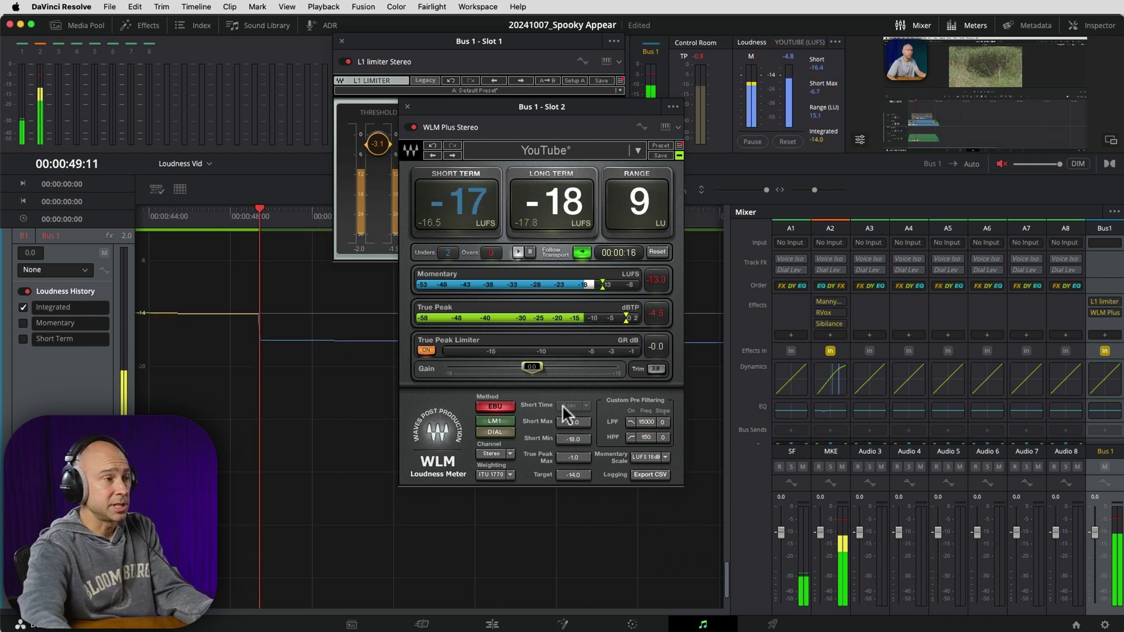
left_click(609, 427)
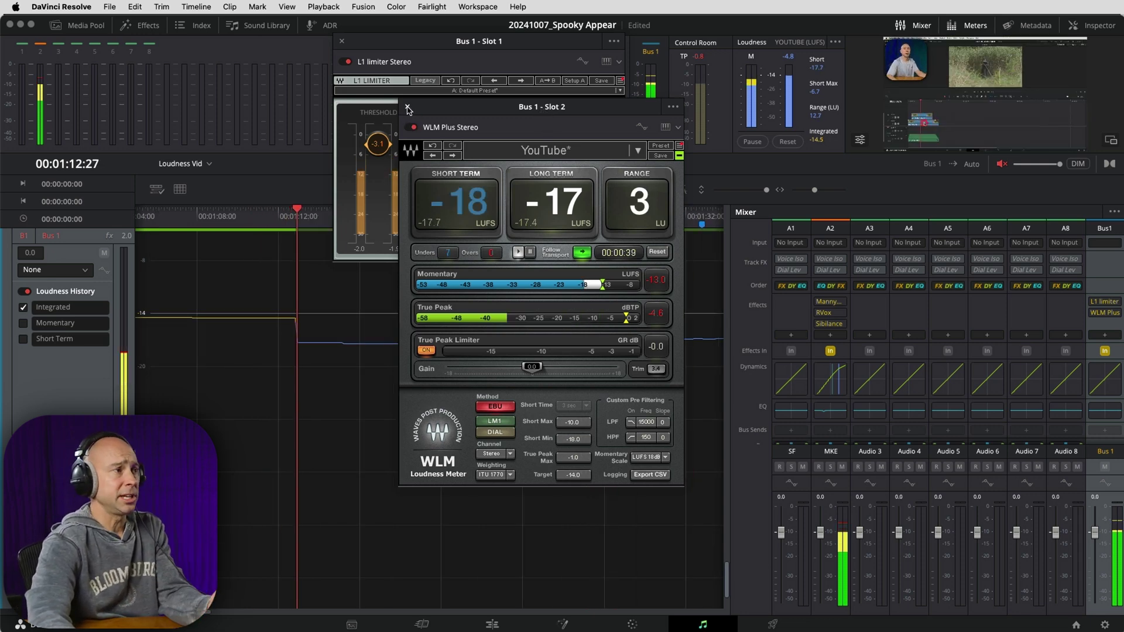
- Close the WLM Plus meter and L1 Limiter plugin windows on Bus 1
left_click(409, 106)
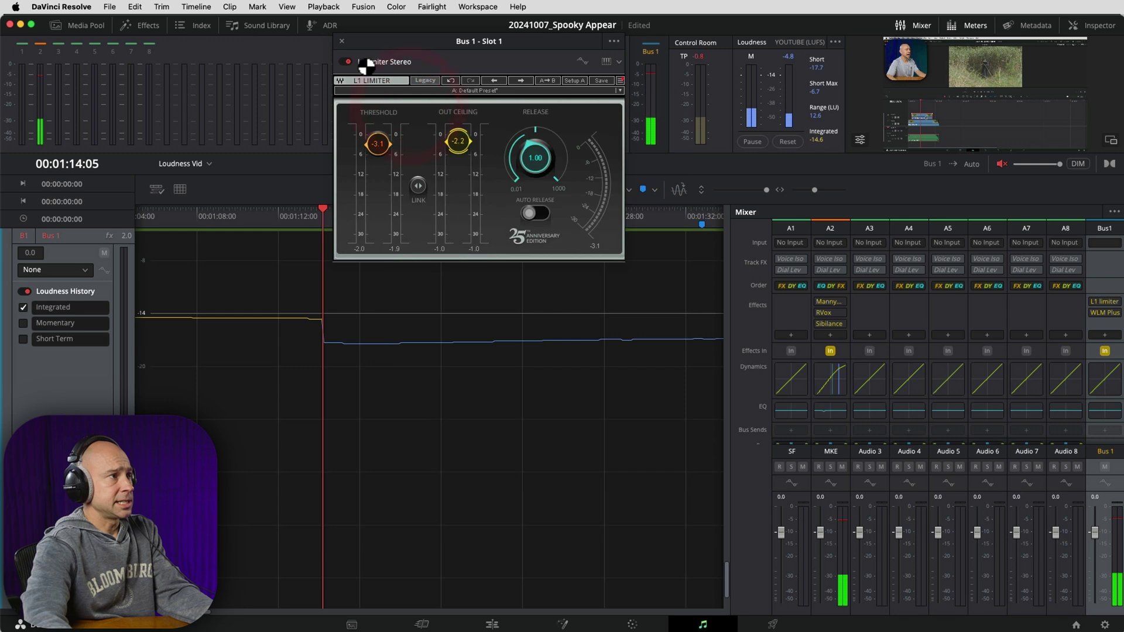
left_click(342, 40)
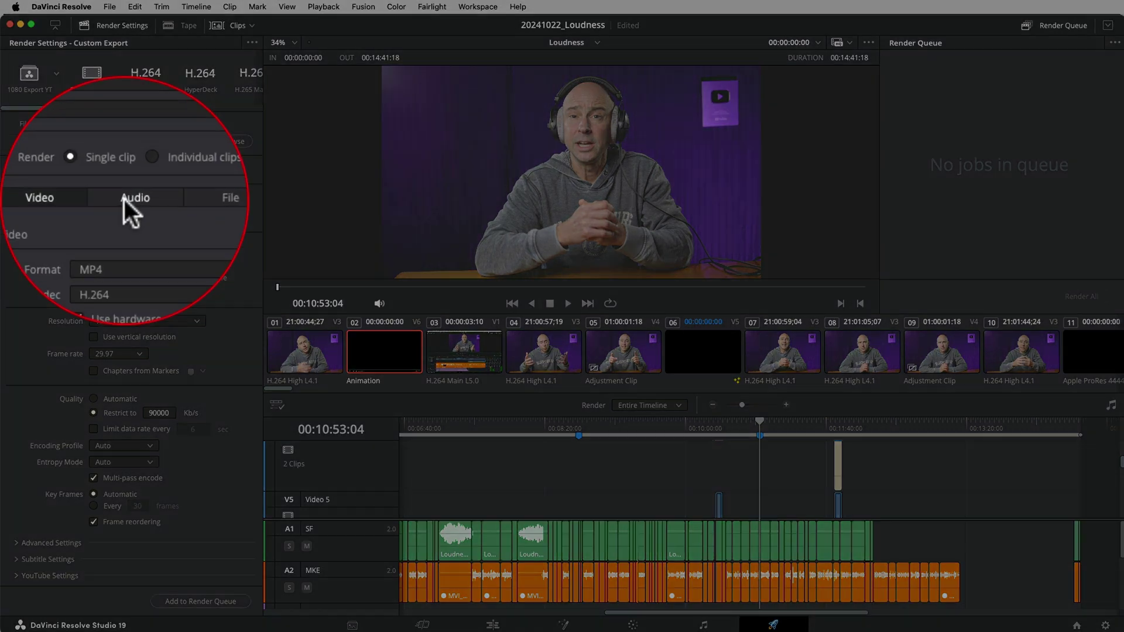
- In the render Audio settings, expand Audio Normalization, inspect the loudness standards, and leave Normalize Audio off
left_click(131, 199)
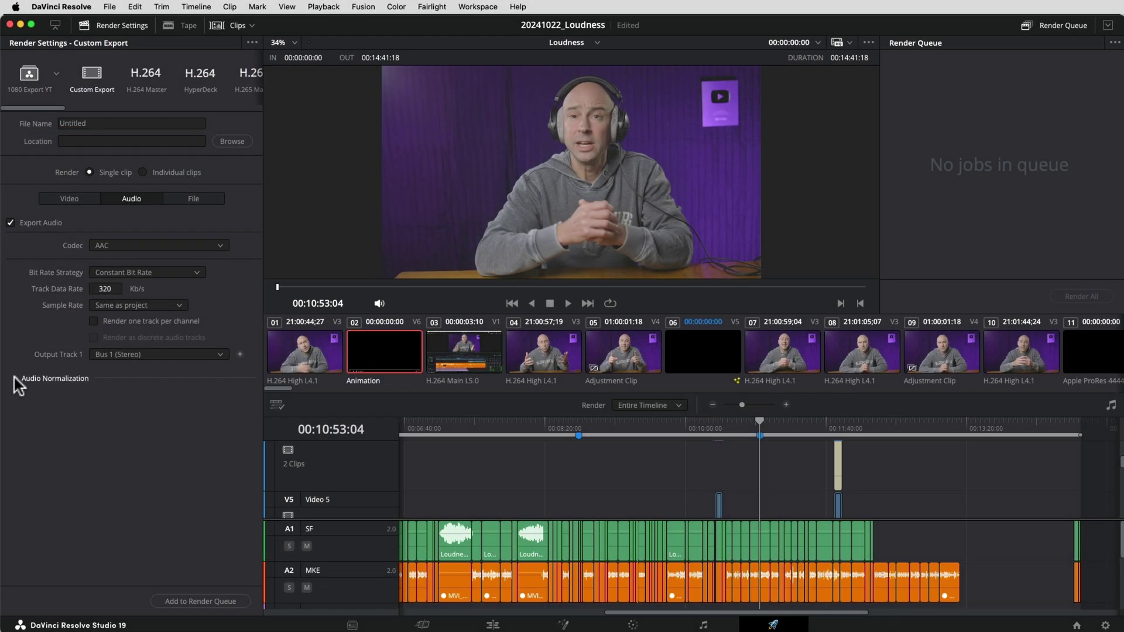
left_click(15, 379)
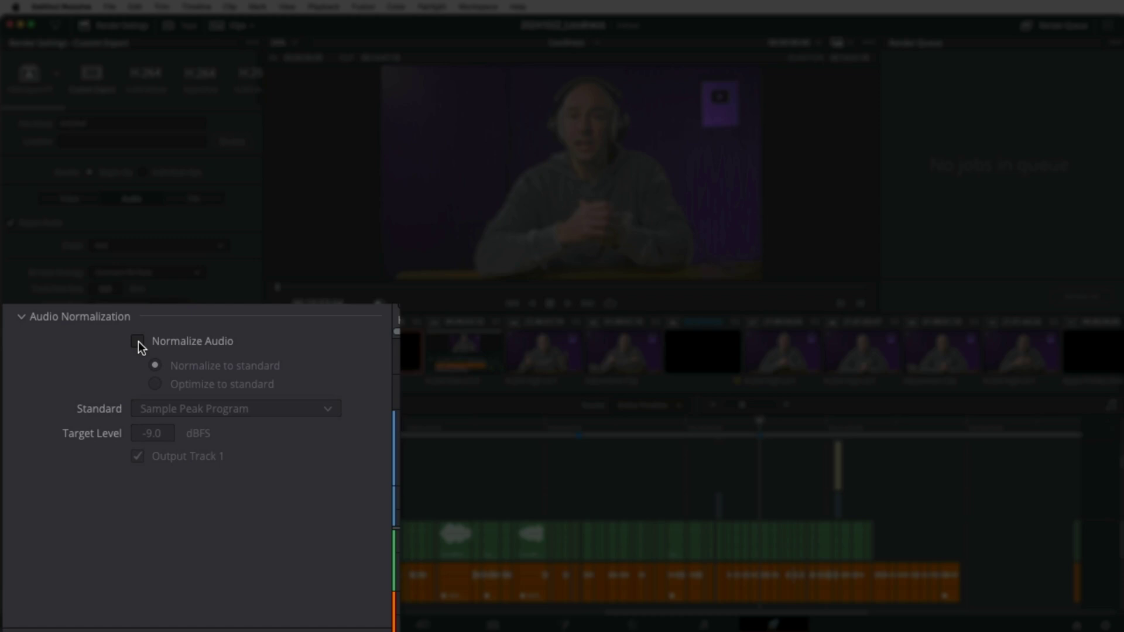
left_click(138, 342)
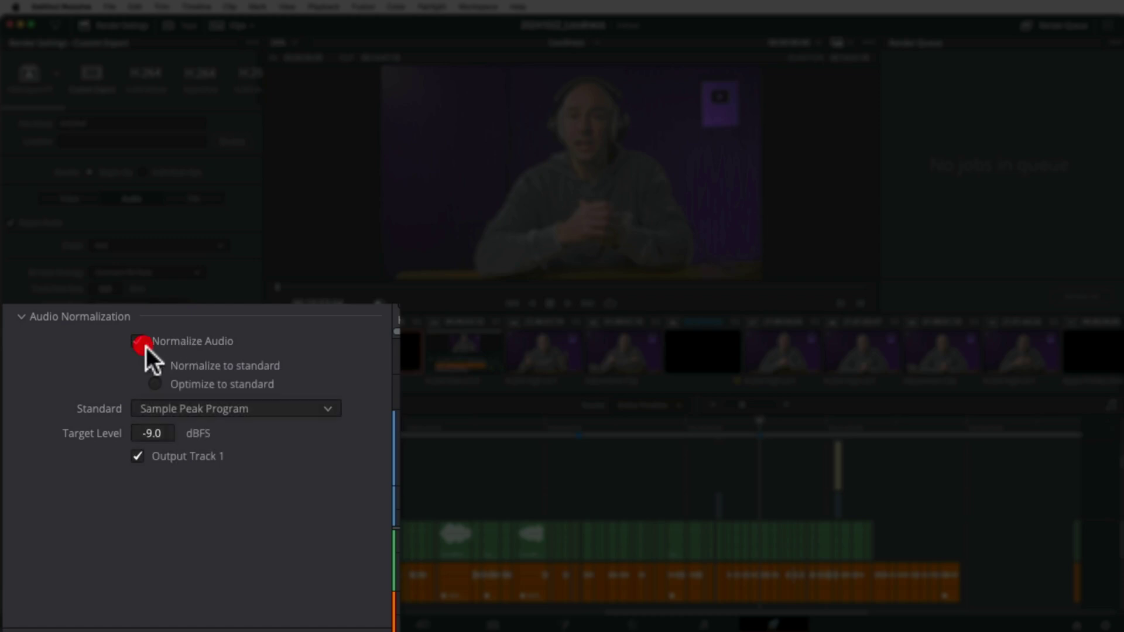
left_click(202, 410)
scroll(208, 487, "down", 3)
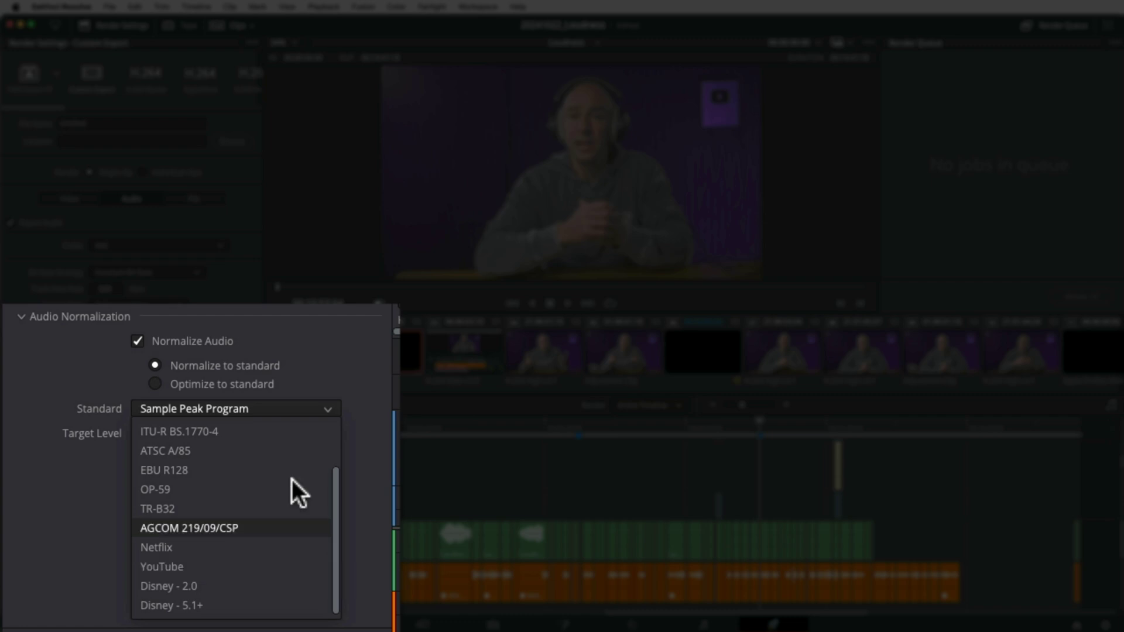
scroll(213, 540, "up", 3)
left_click(241, 351)
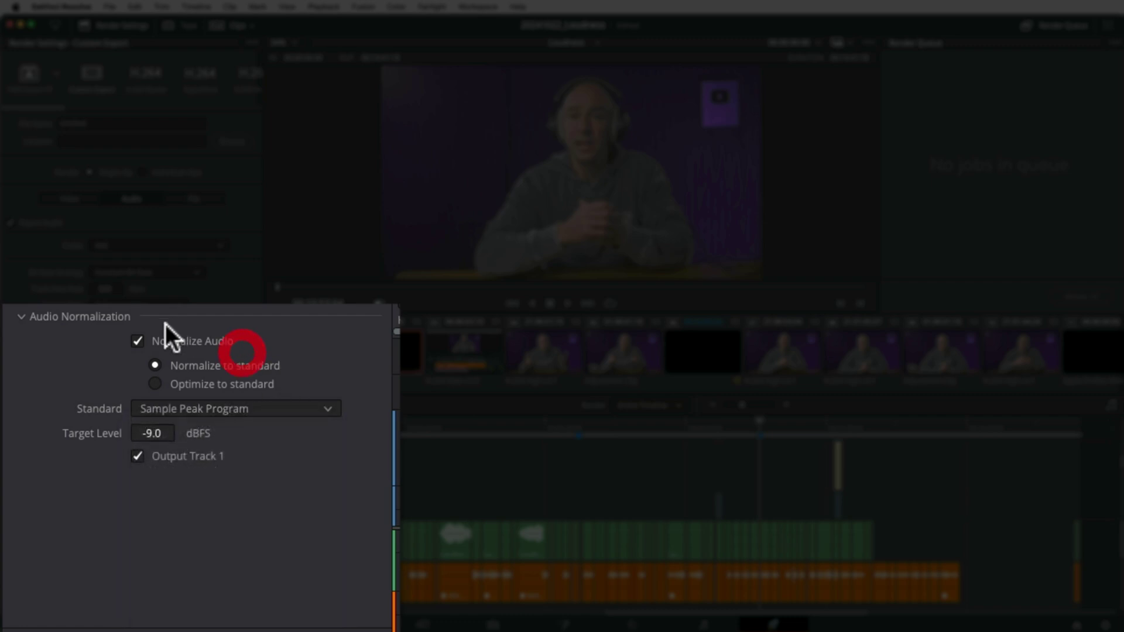
left_click(139, 340)
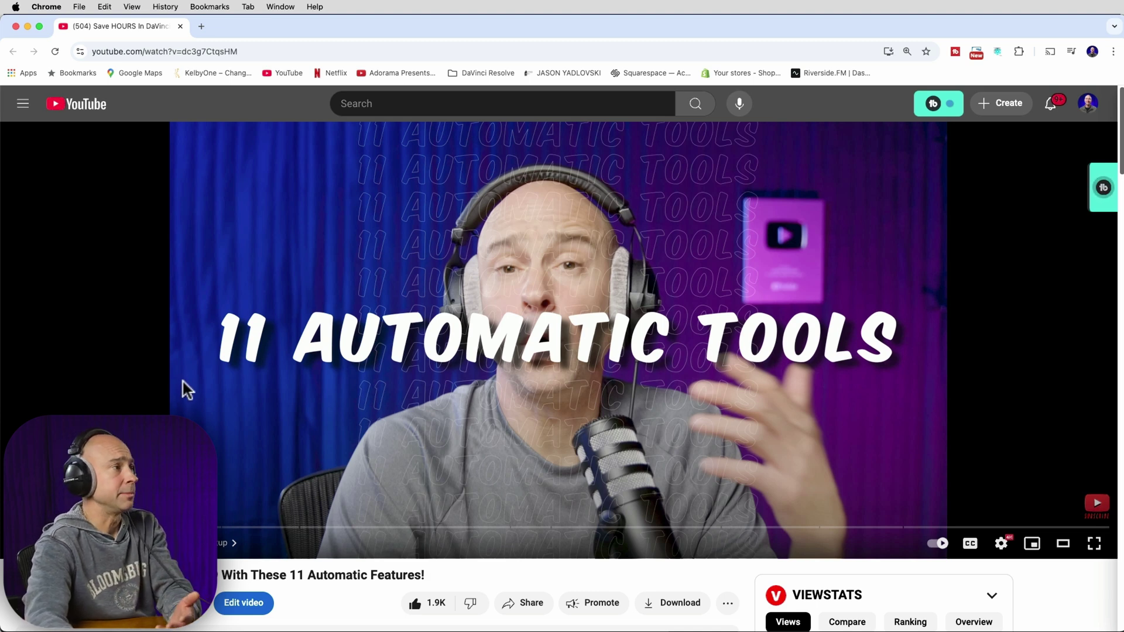
- Show Stats for nerds on the YouTube video to read its -3.1 dB content loudness
right_click(205, 196)
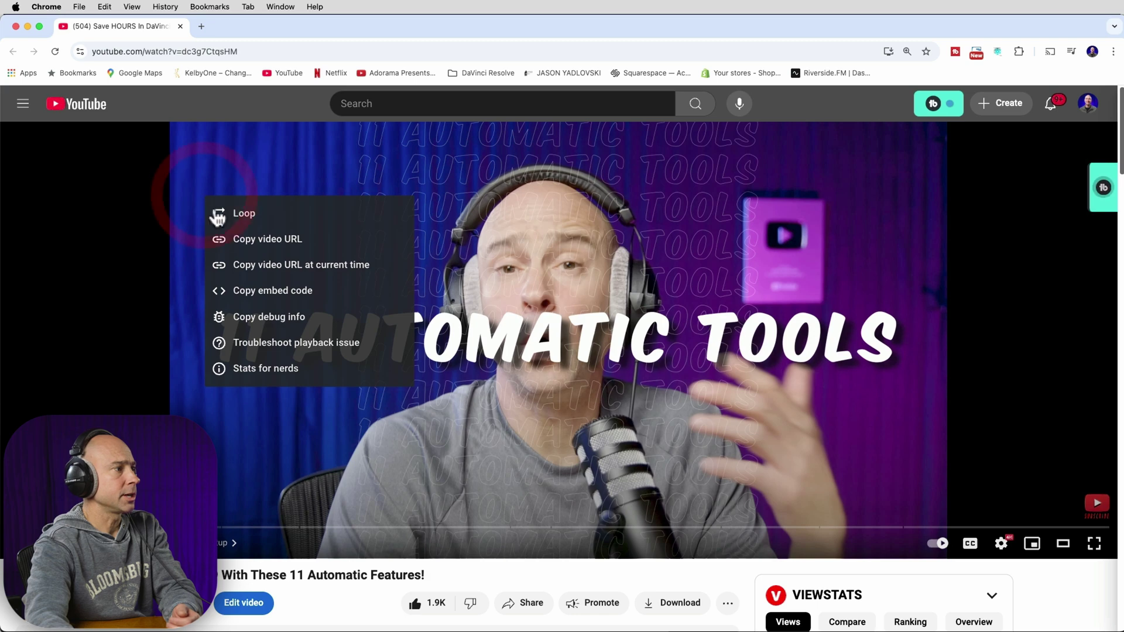
left_click(256, 370)
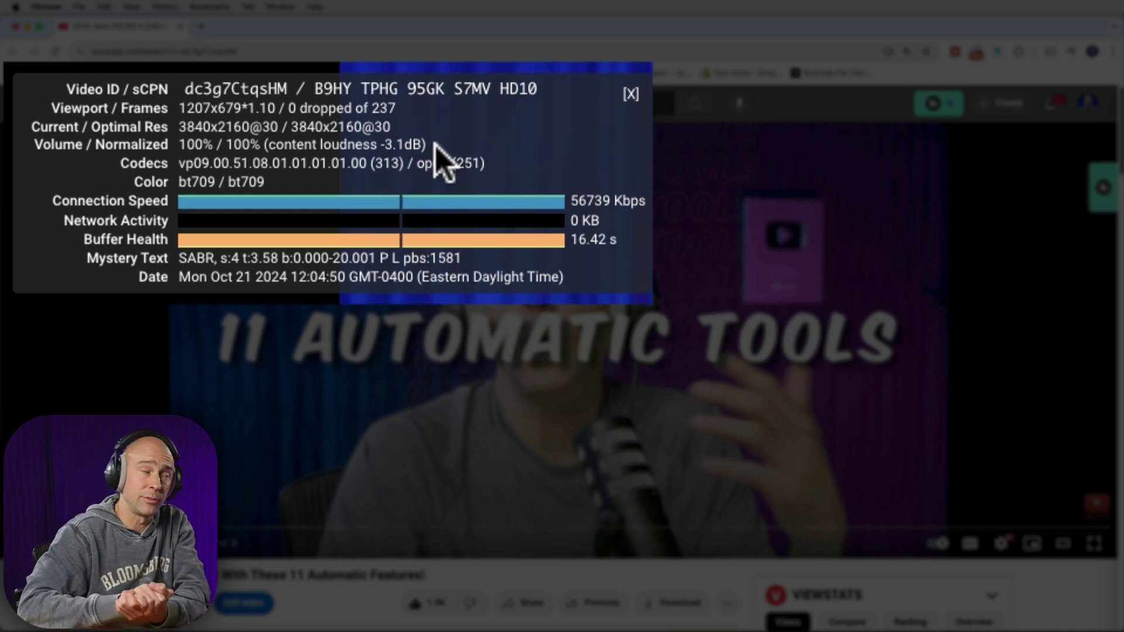
left_click(417, 141)
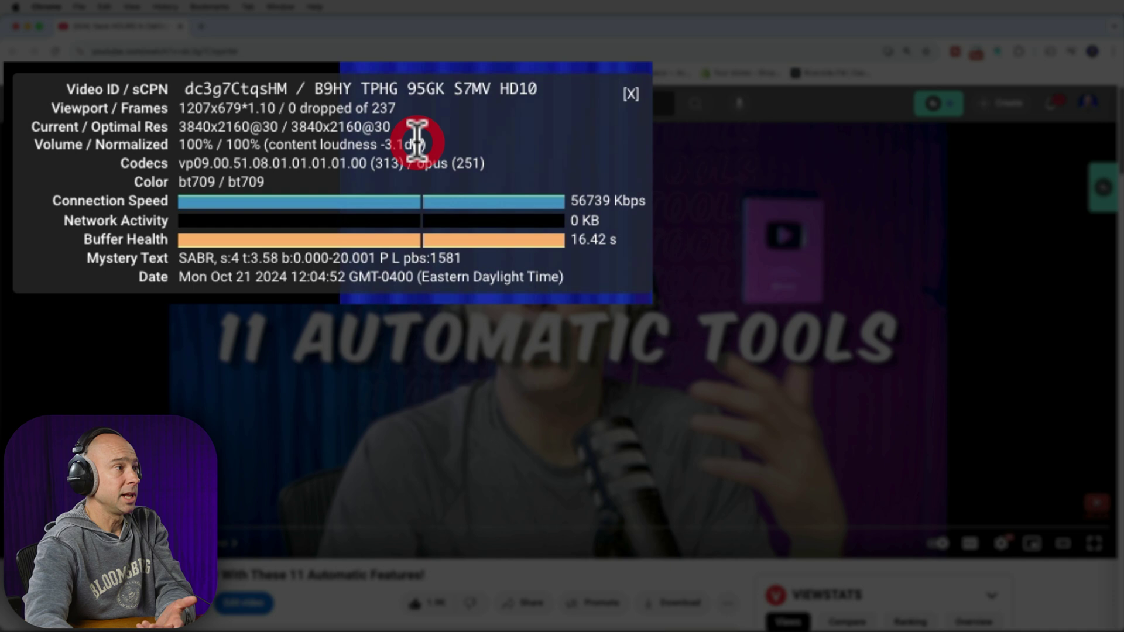